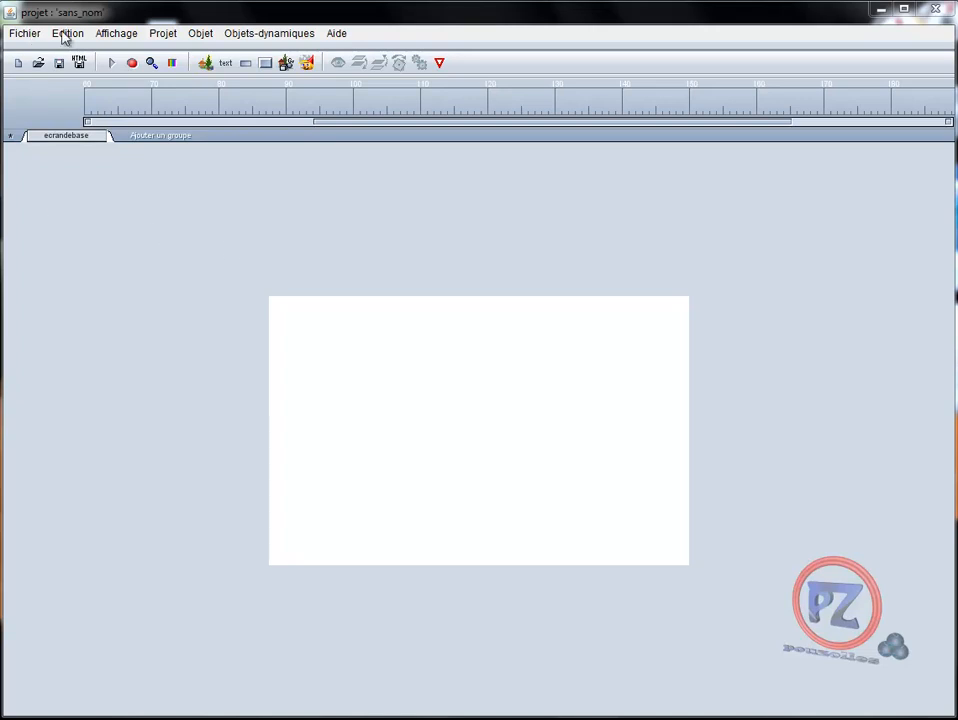
# - Save the unnamed project as 1 in the user folder
pyautogui.click(164, 35)
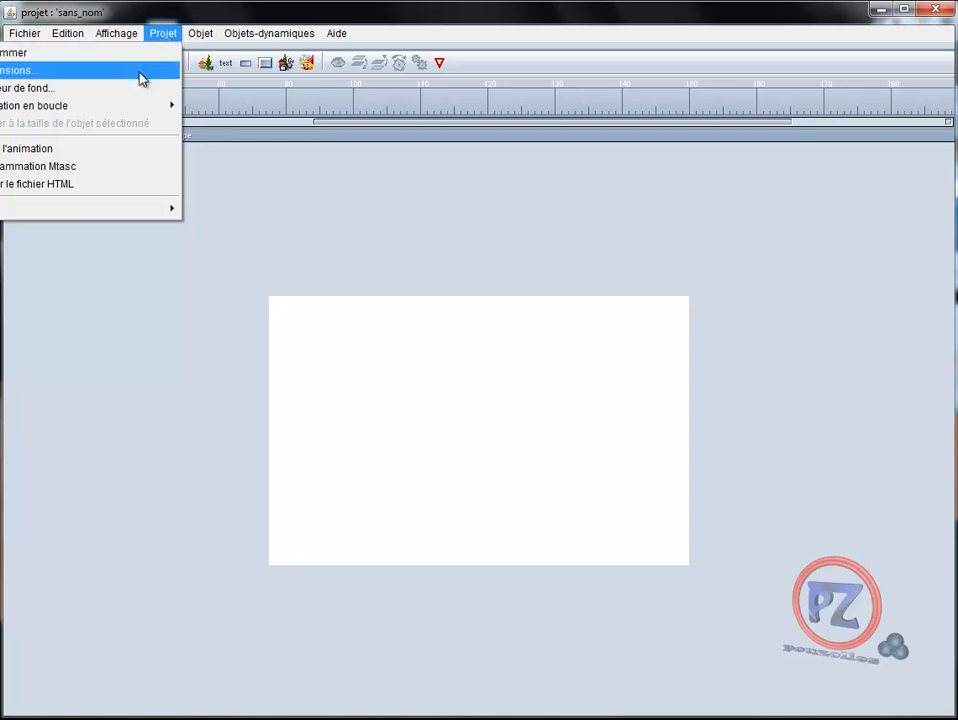
pyautogui.click(140, 72)
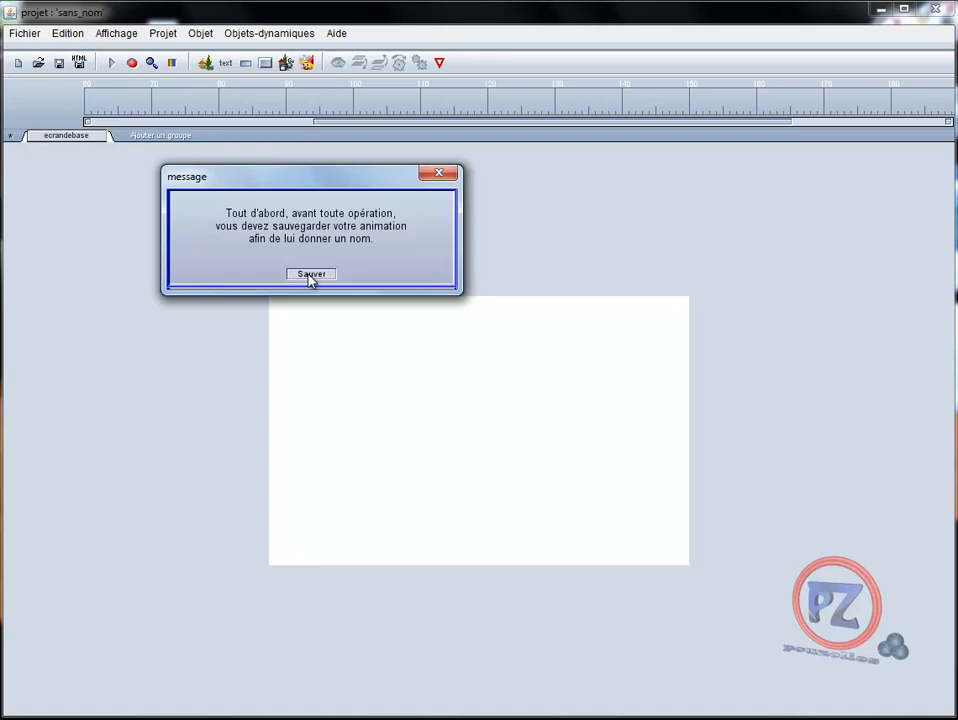
pyautogui.click(311, 276)
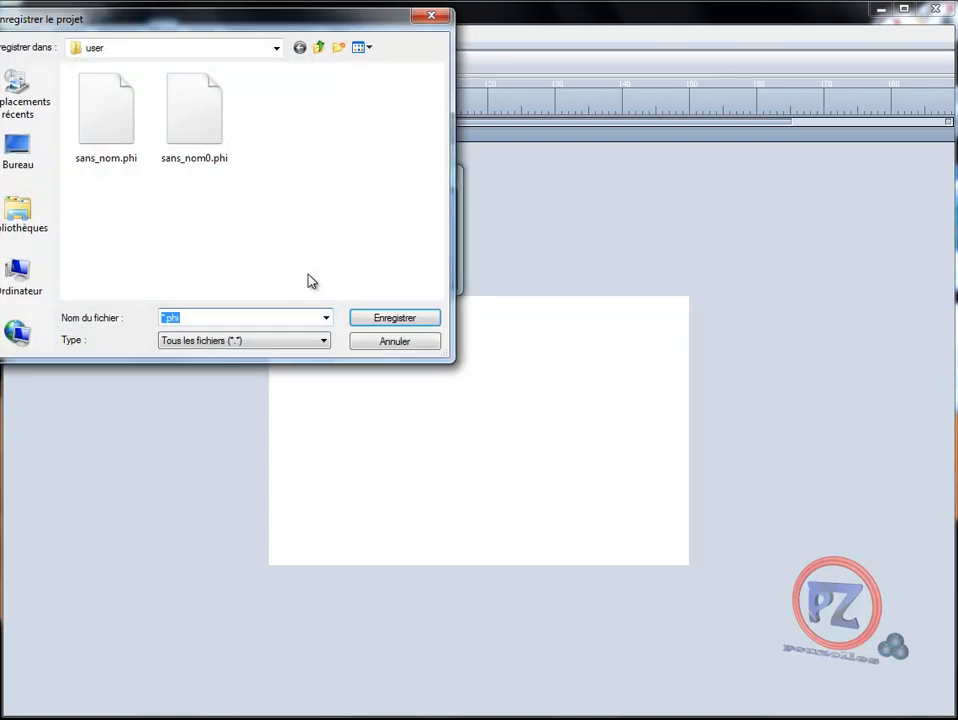
pyautogui.write('1')
pyautogui.click(398, 324)
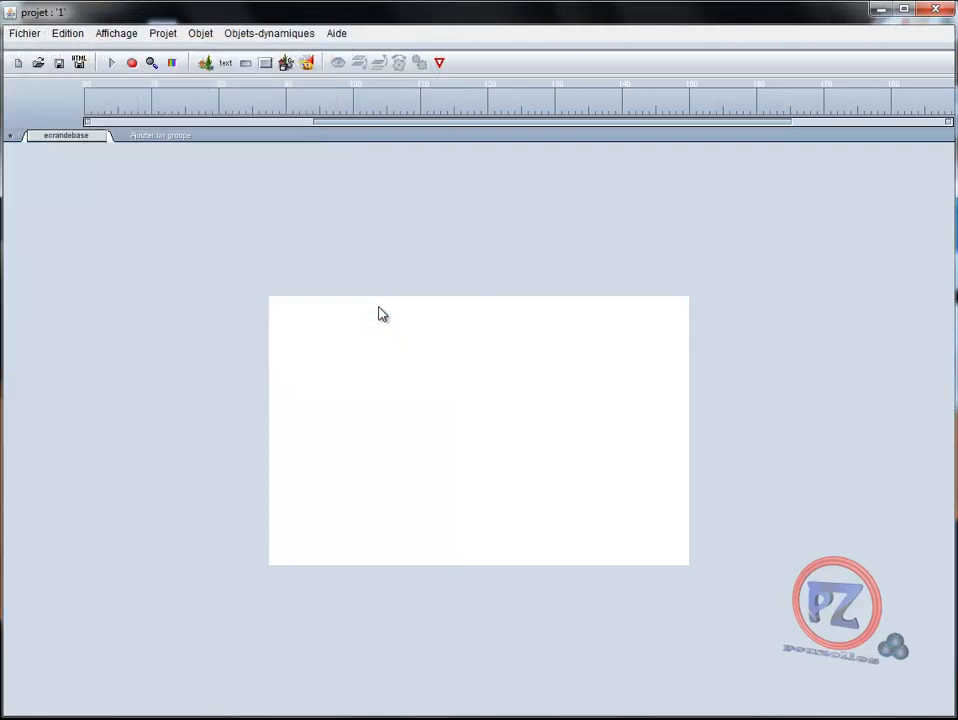
# - Set the project's width to 700 and its height to 700
pyautogui.click(203, 36)
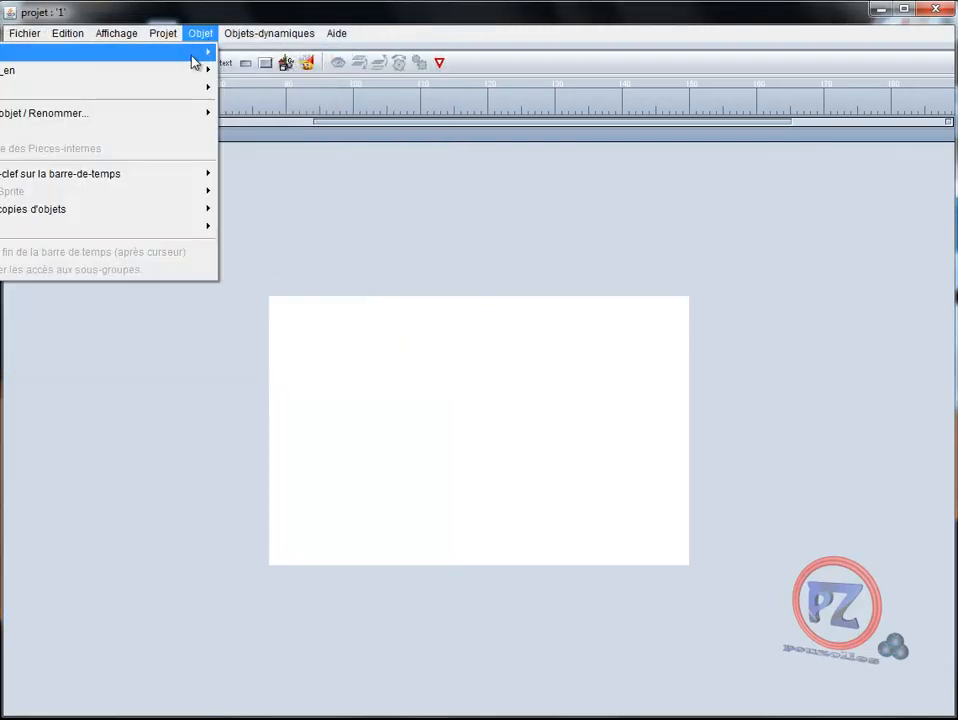
pyautogui.moveTo(200, 54)
pyautogui.moveTo(163, 33)
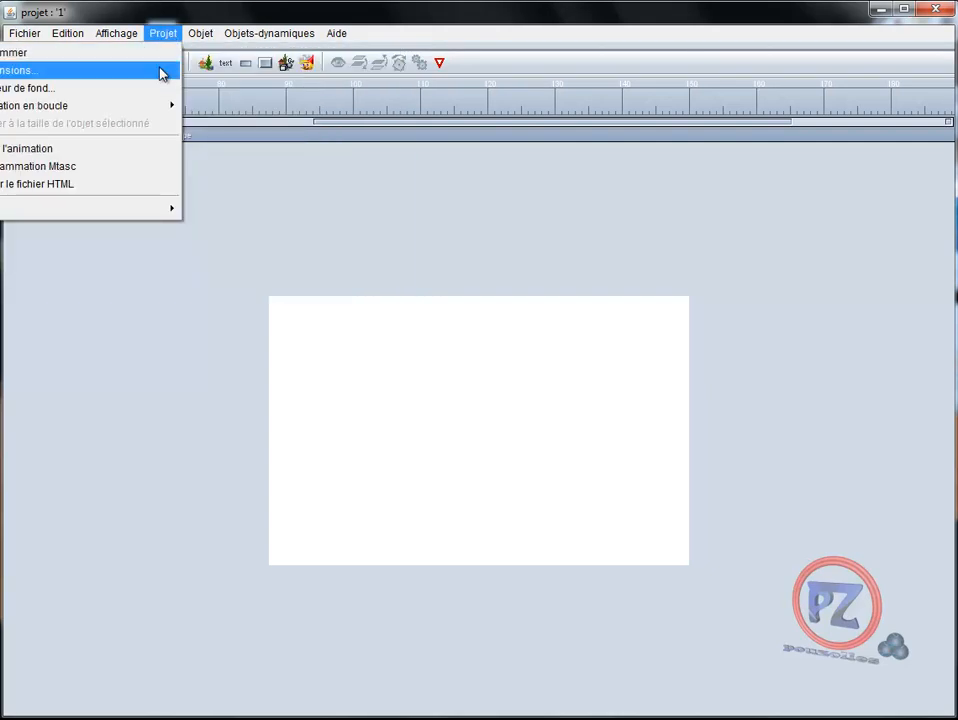
pyautogui.click(157, 70)
pyautogui.moveTo(189, 342); pyautogui.dragTo(147, 333)
pyautogui.write('7')
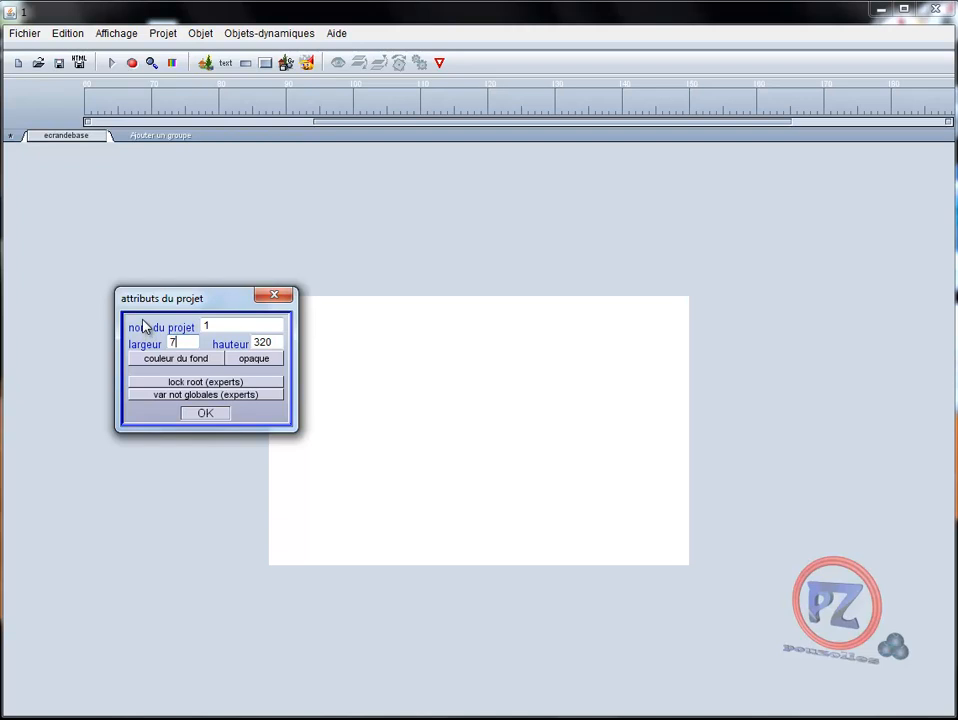
pyautogui.write('00')
pyautogui.moveTo(276, 343); pyautogui.dragTo(234, 346)
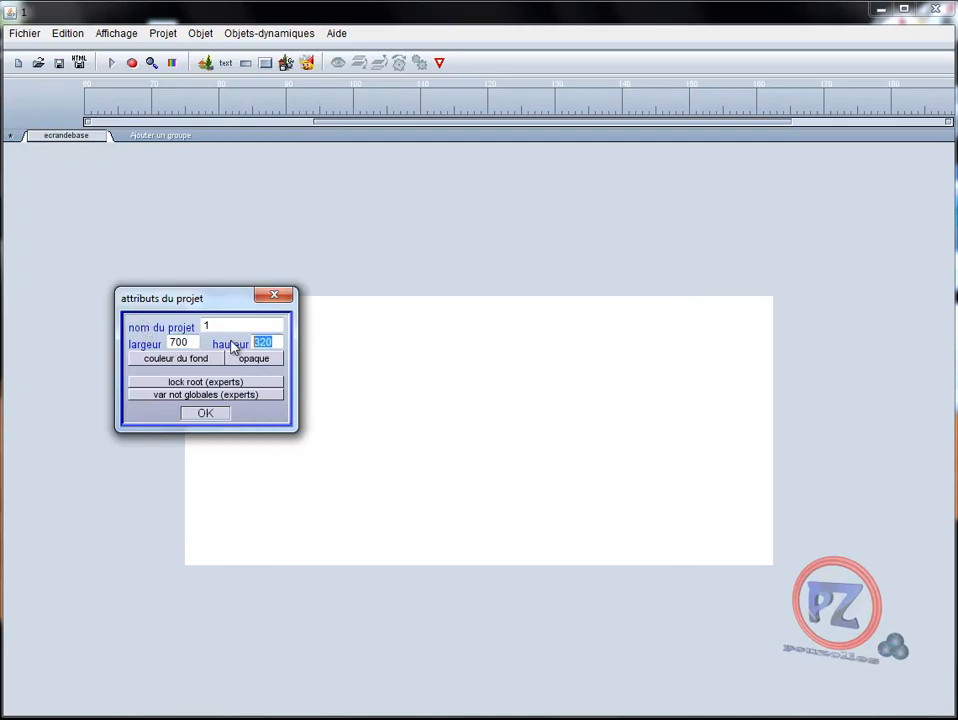
pyautogui.write('700')
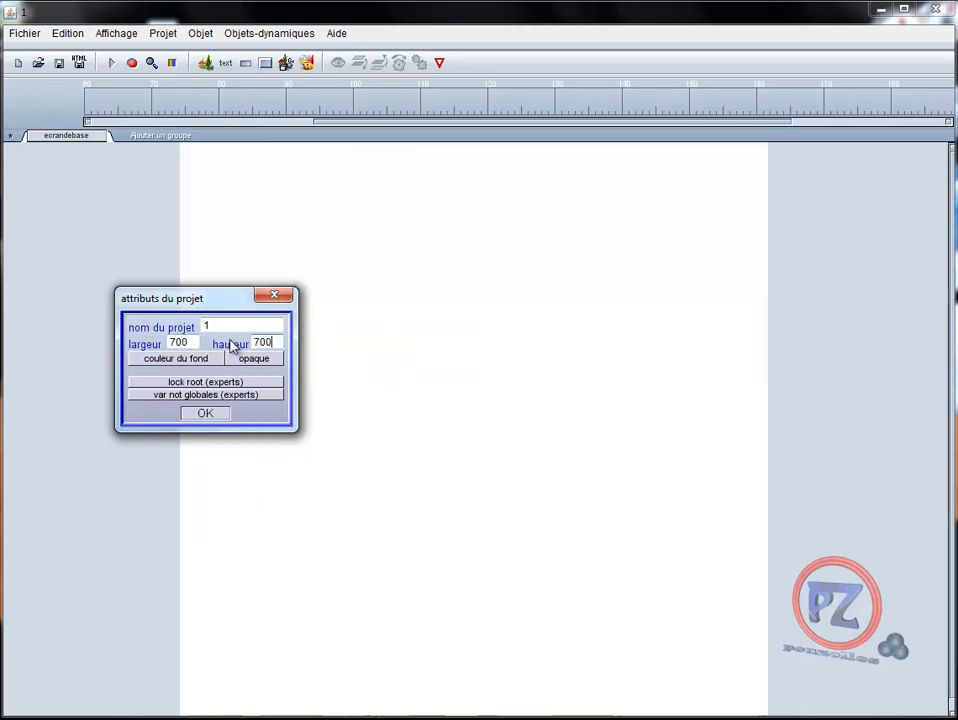
pyautogui.click(207, 413)
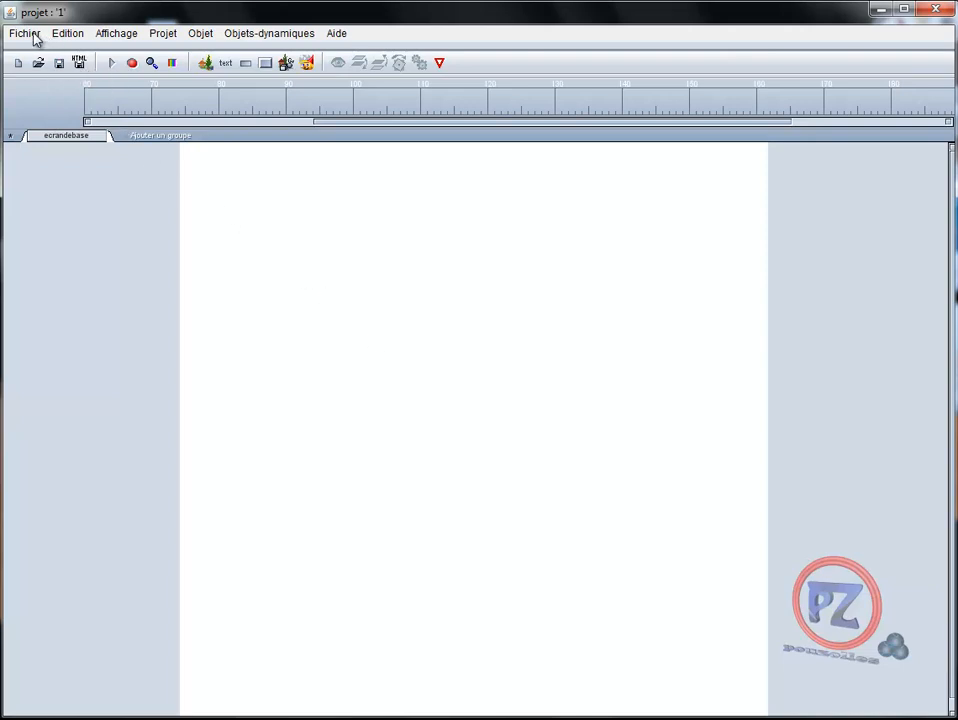
# - Set the project's background colour to a greyish pink with RGB values 177, 160, 160
pyautogui.click(163, 33)
pyautogui.click(136, 72)
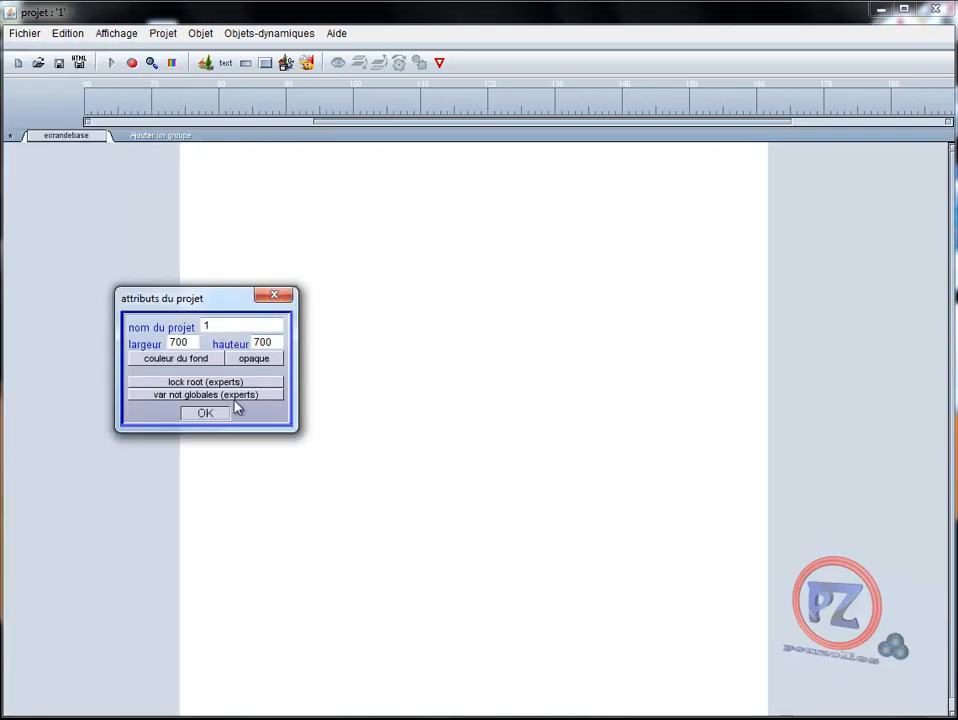
pyautogui.click(193, 362)
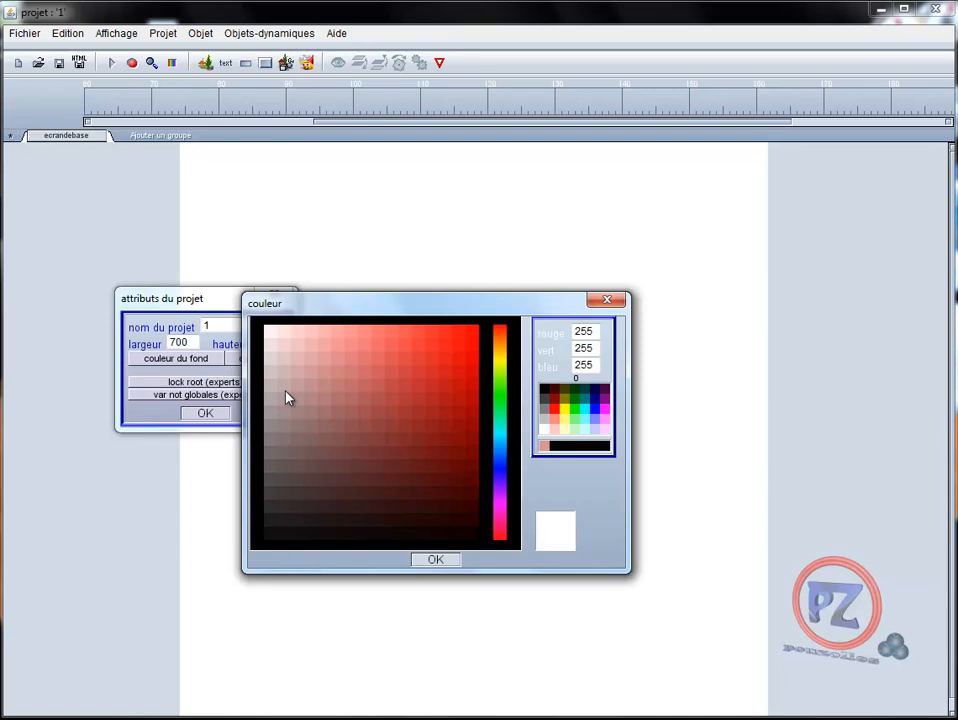
pyautogui.click(286, 398)
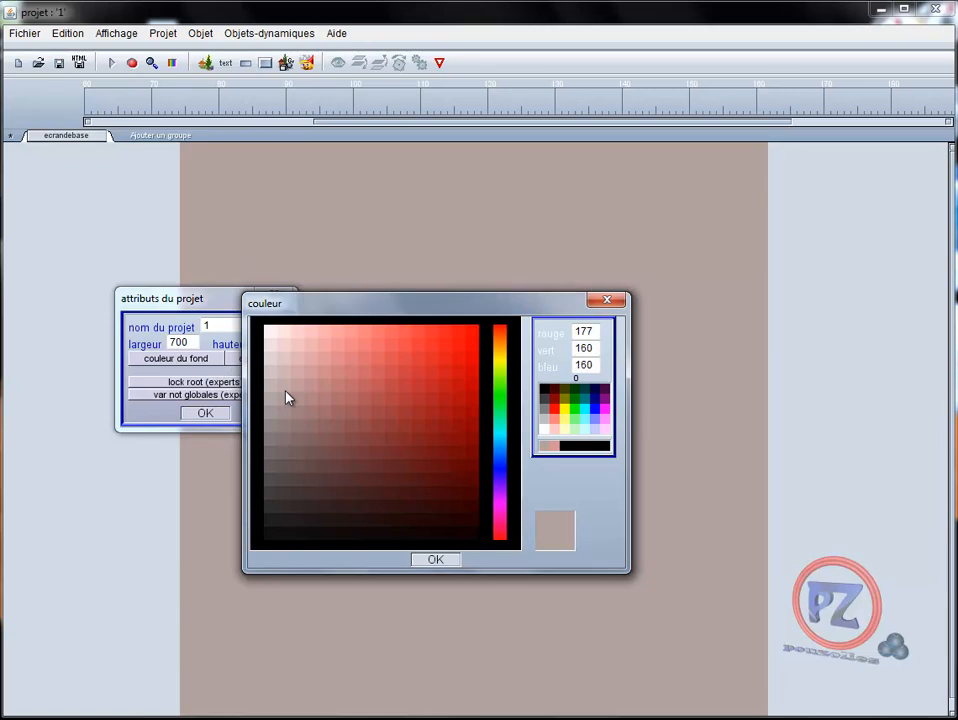
pyautogui.click(434, 559)
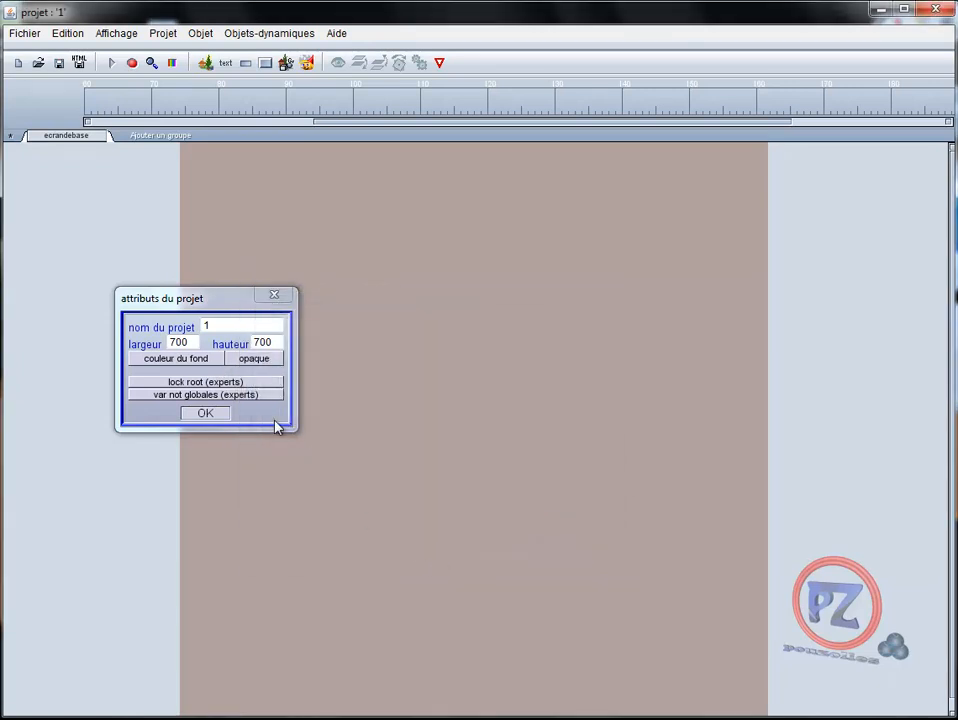
pyautogui.click(206, 414)
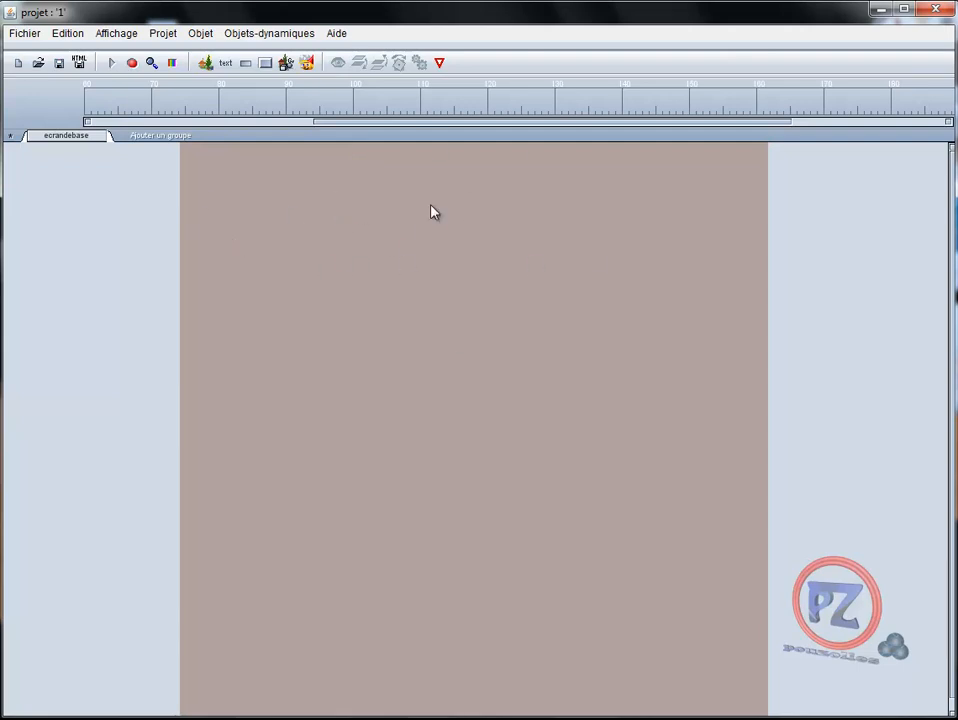
# - Insert the chat image from the user folder and move it up and left on the canvas
pyautogui.click(206, 62)
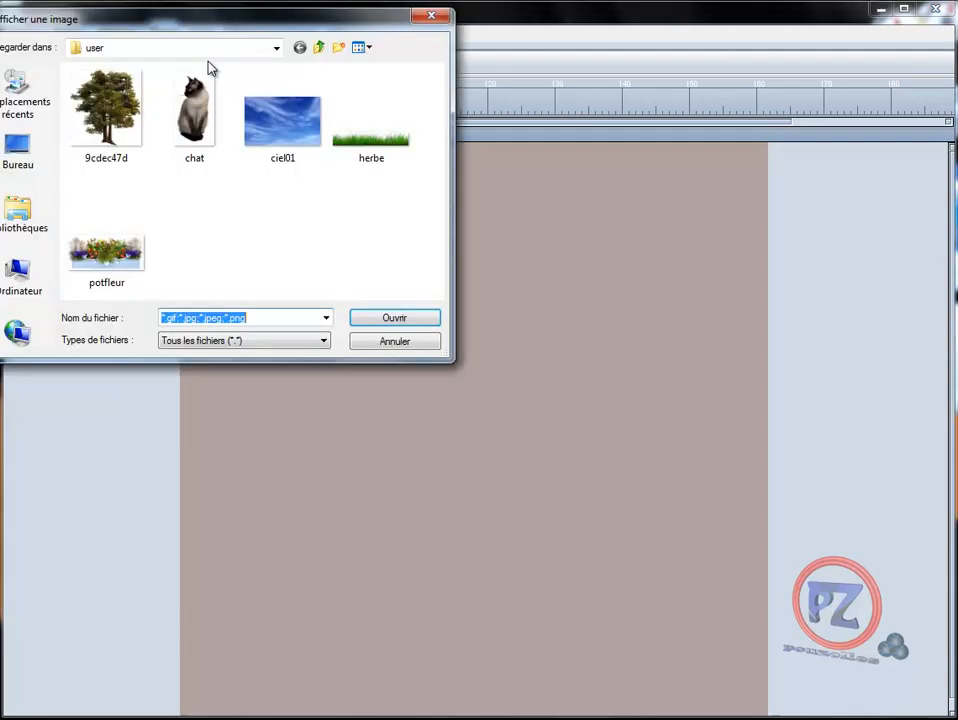
pyautogui.doubleClick(197, 118)
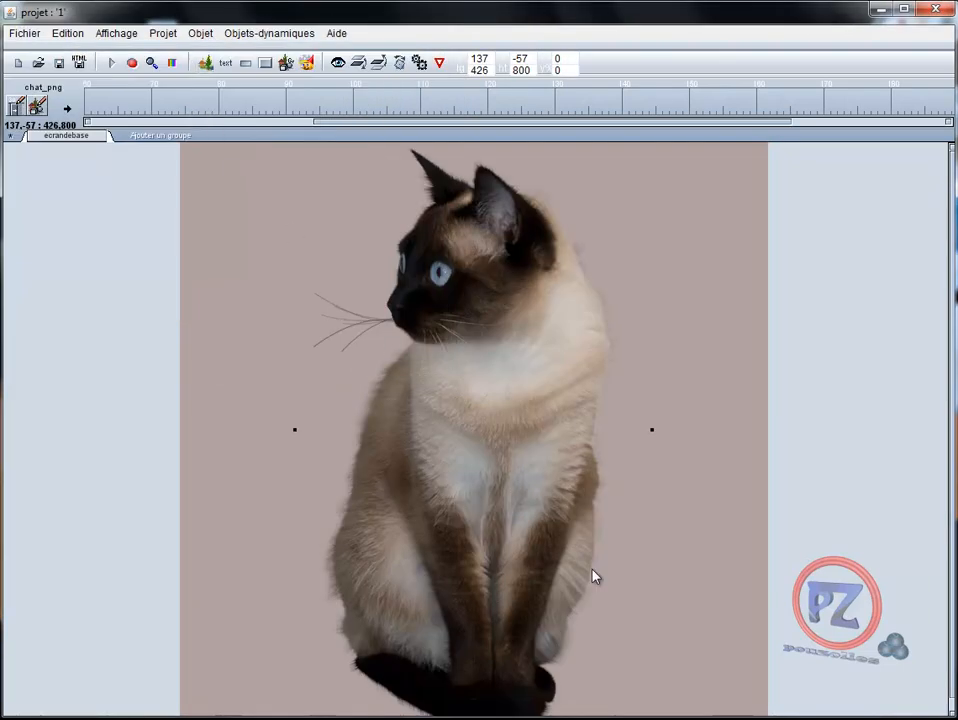
pyautogui.moveTo(519, 466); pyautogui.dragTo(451, 314)
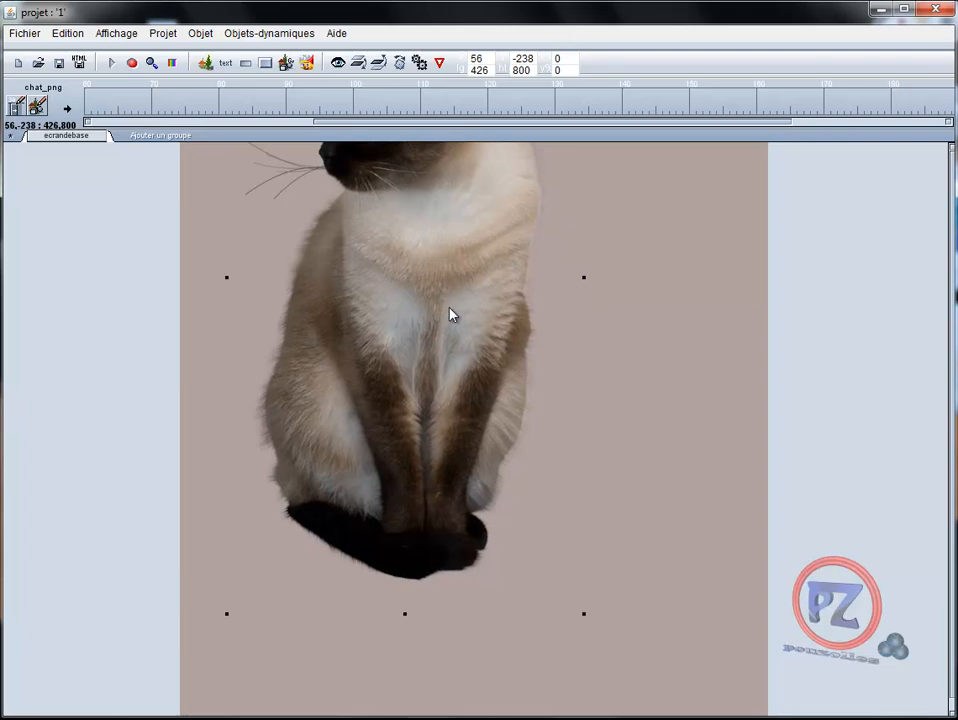
# - Scale the cat image down to about 21 % and place it at the canvas's left edge, at about 5, 186
pyautogui.moveTo(587, 620); pyautogui.dragTo(321, 201)
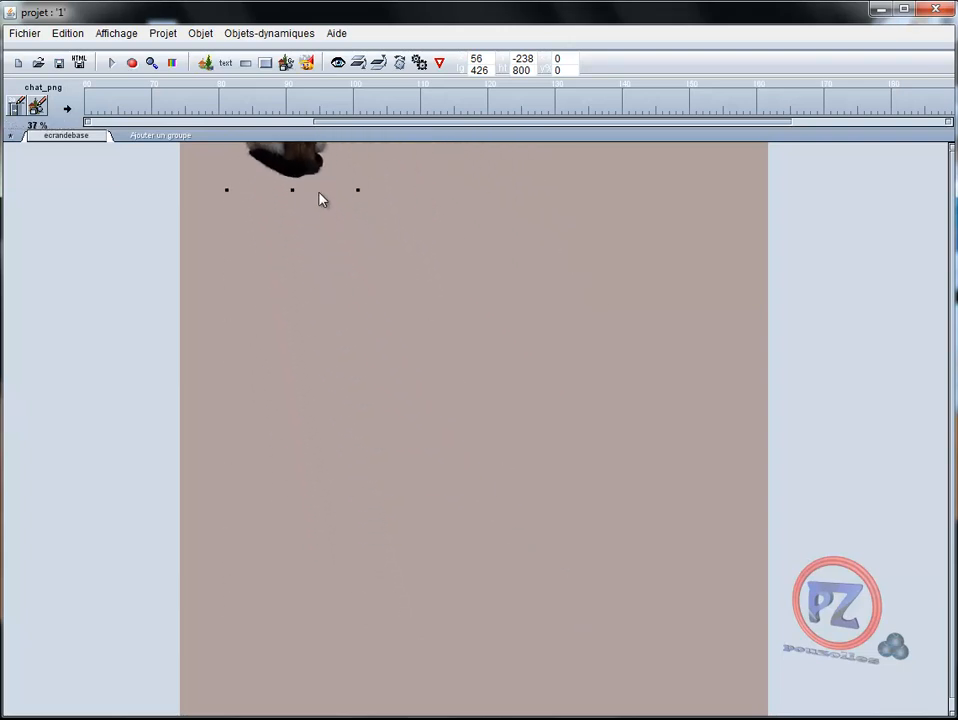
pyautogui.moveTo(295, 162); pyautogui.dragTo(300, 305)
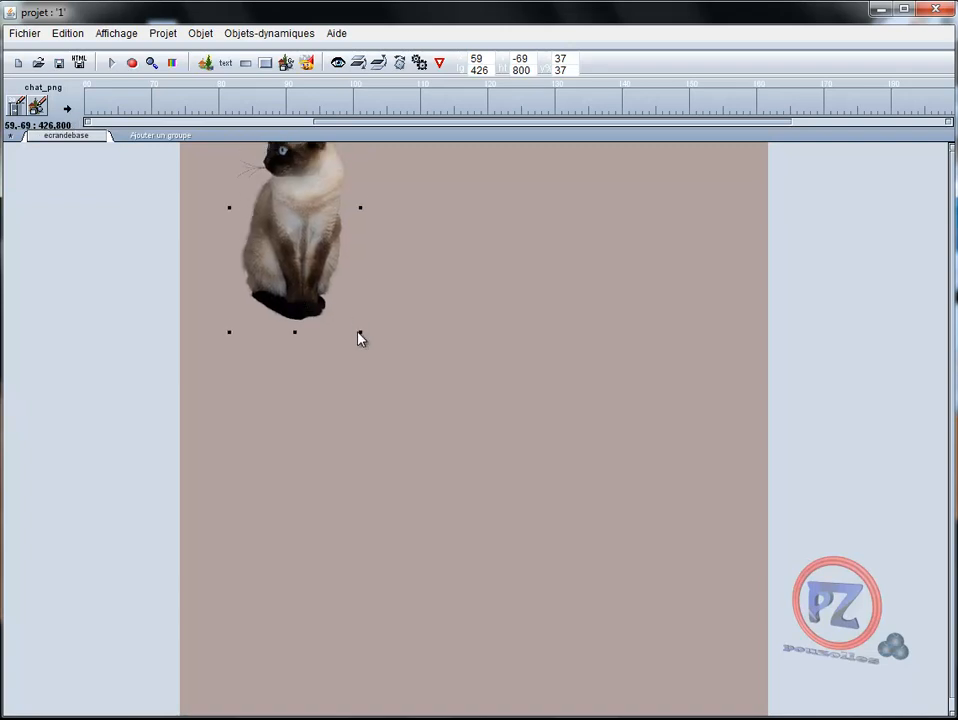
pyautogui.moveTo(359, 336); pyautogui.dragTo(228, 422)
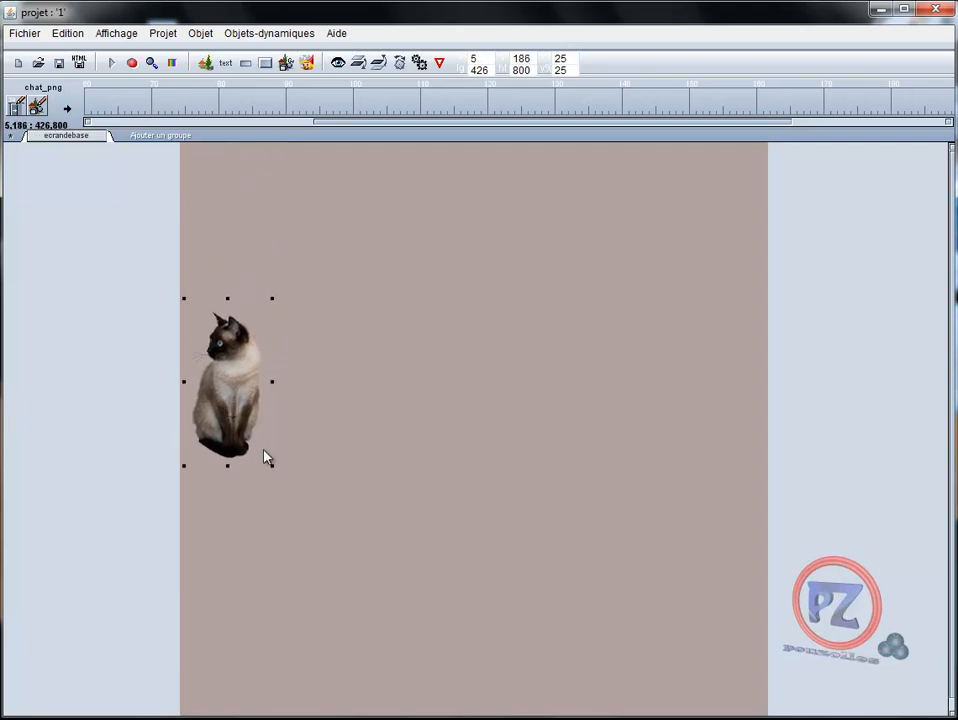
pyautogui.moveTo(271, 466); pyautogui.dragTo(255, 444)
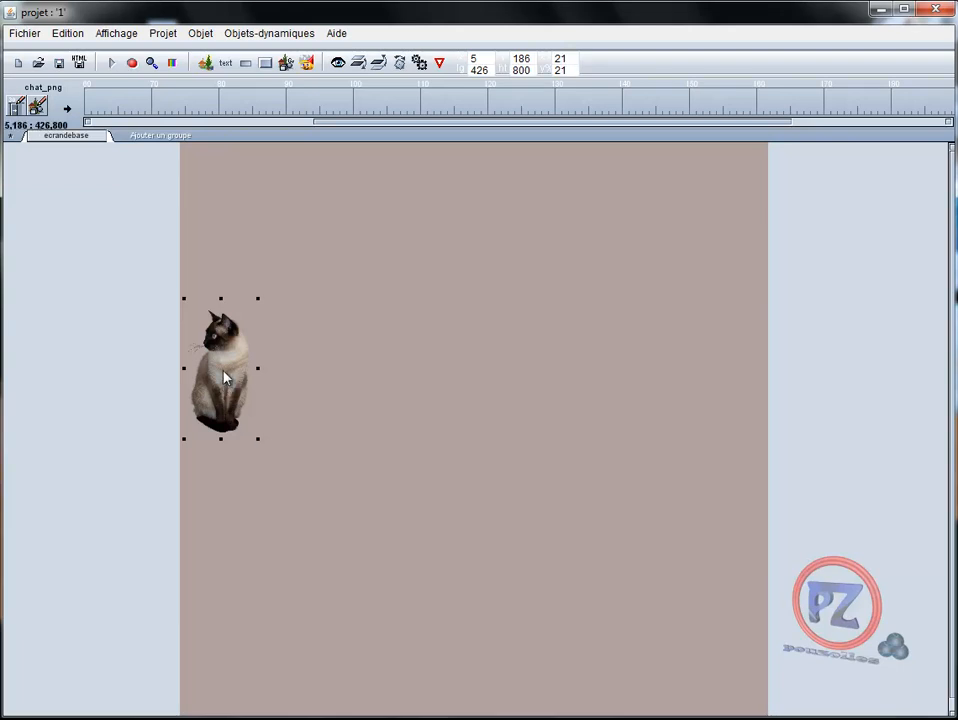
# - Extend the cat's animation from frame 0 to 89, ending with one full rotation and a position of about 609, 79 near the canvas's right edge
pyautogui.moveTo(580, 124); pyautogui.dragTo(334, 126)
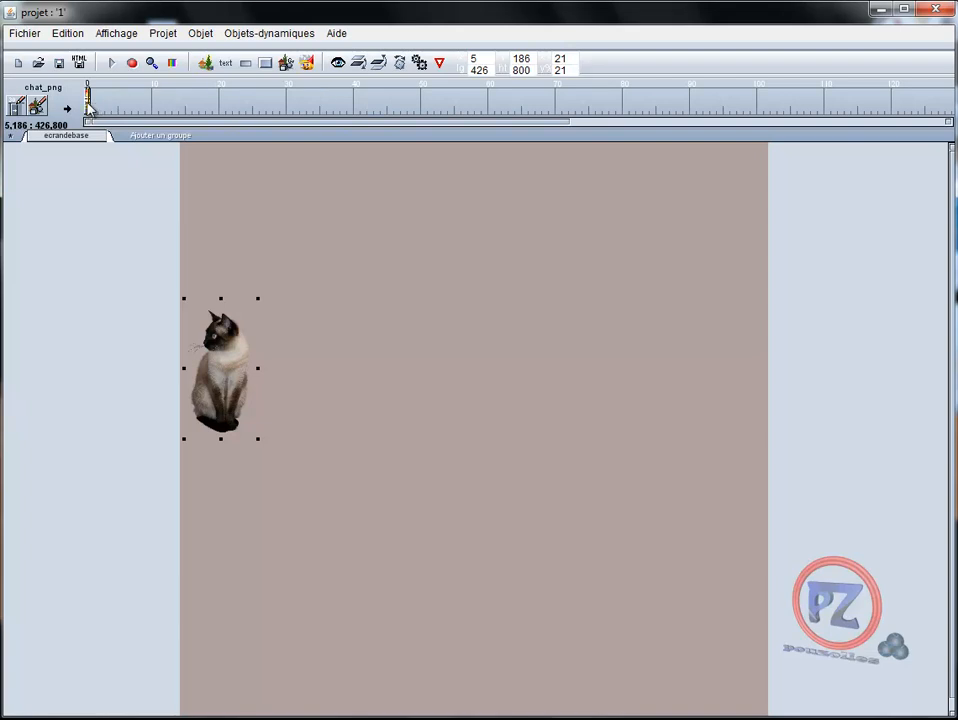
pyautogui.moveTo(92, 106); pyautogui.dragTo(686, 107)
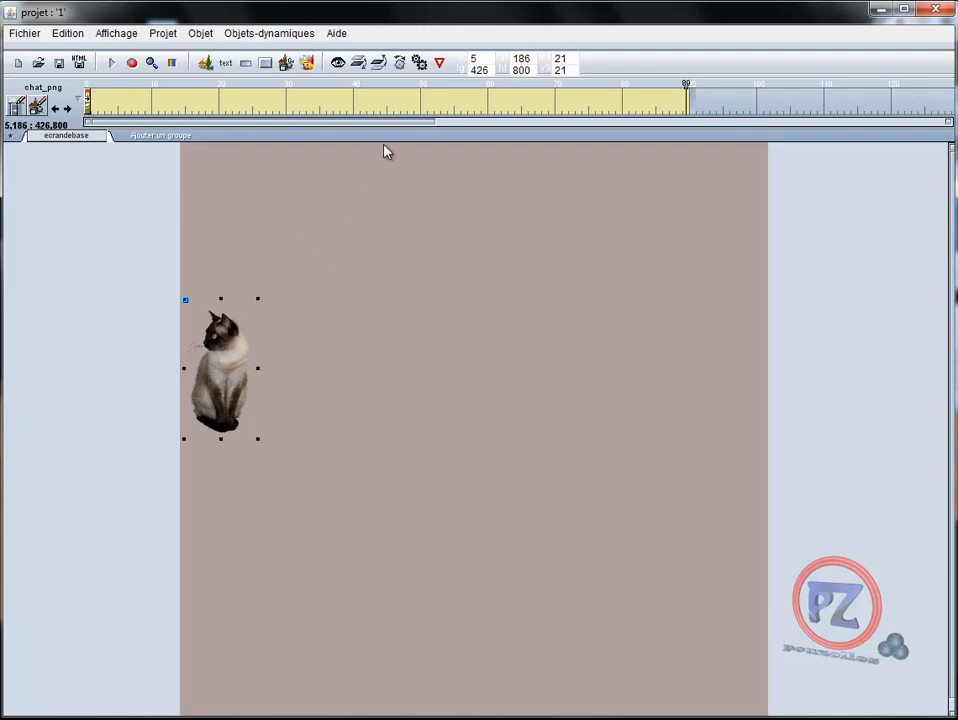
pyautogui.click(401, 65)
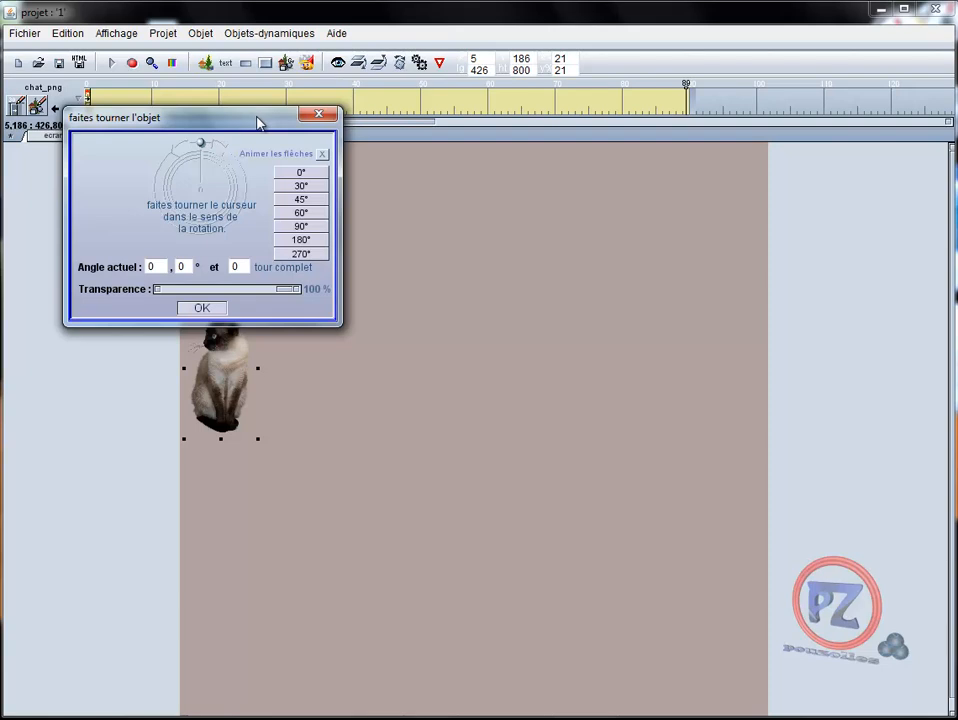
pyautogui.moveTo(268, 118); pyautogui.dragTo(448, 71)
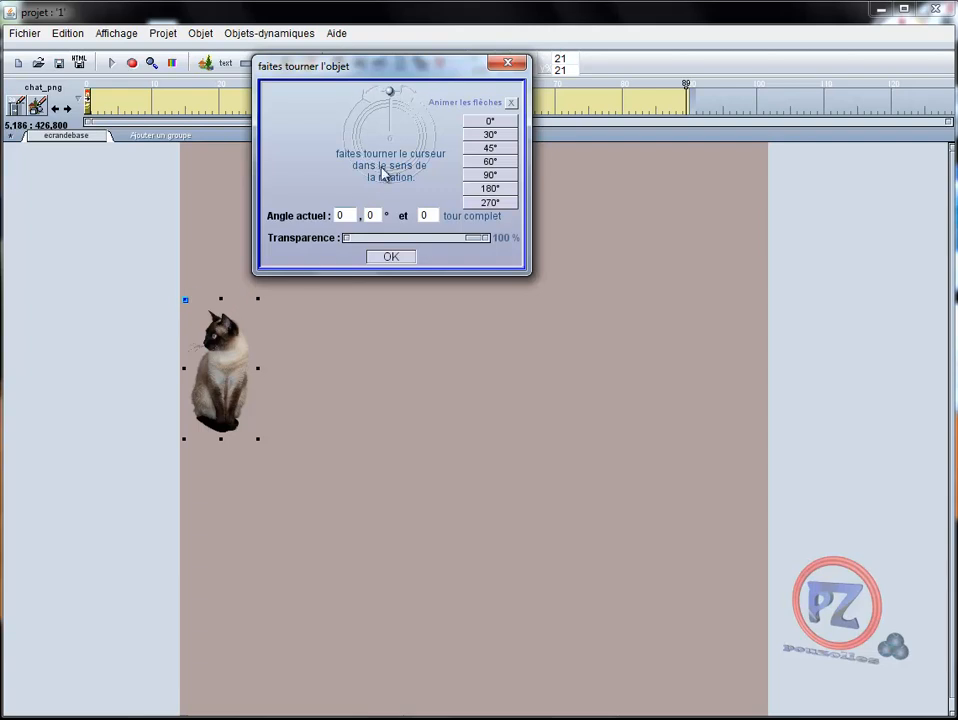
pyautogui.moveTo(392, 95)
pyautogui.mouseDown()
pyautogui.moveTo(405, 97)
pyautogui.moveTo(417, 136)
pyautogui.moveTo(413, 167)
pyautogui.moveTo(385, 176)
pyautogui.moveTo(331, 154)
pyautogui.moveTo(391, 114)
pyautogui.mouseUp()
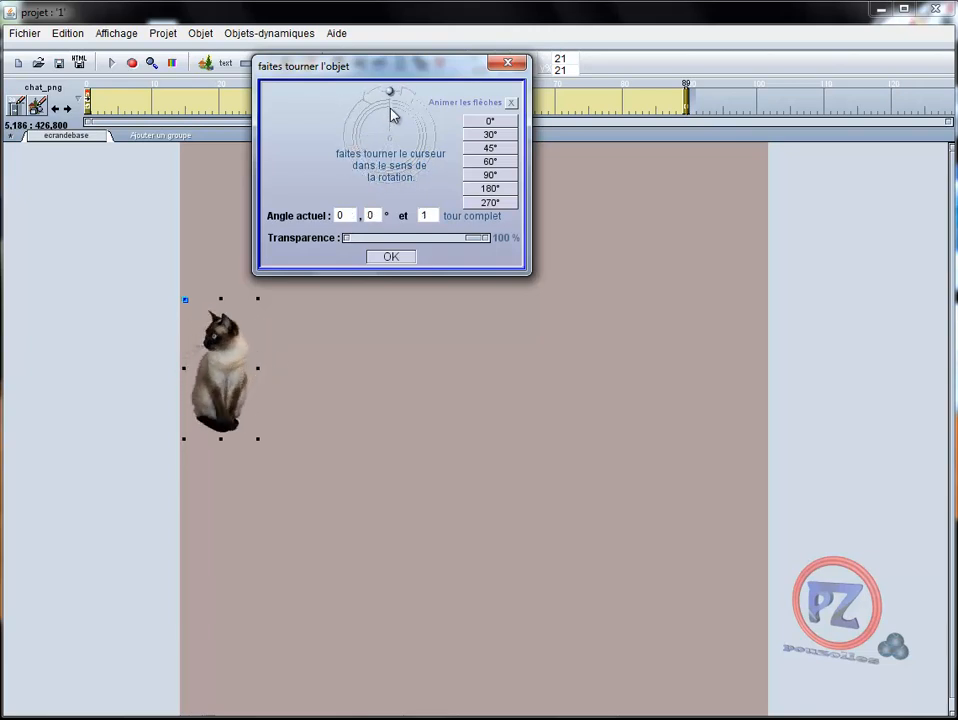
pyautogui.click(391, 257)
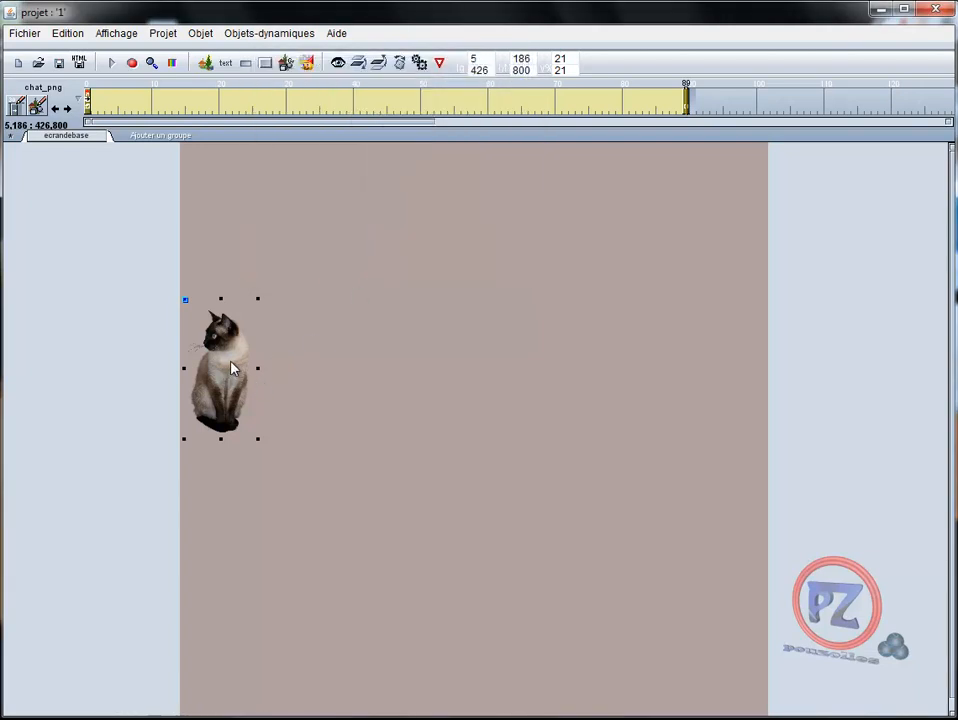
pyautogui.moveTo(233, 368); pyautogui.dragTo(740, 279)
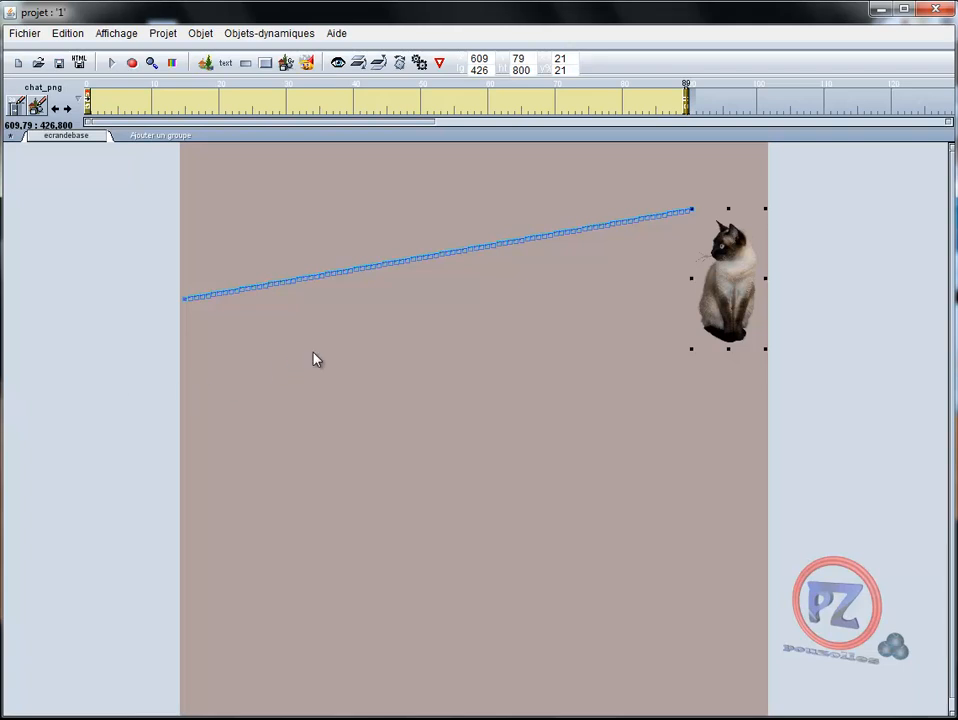
# - Preview the cat animation, and close the preview and the build log
pyautogui.click(111, 66)
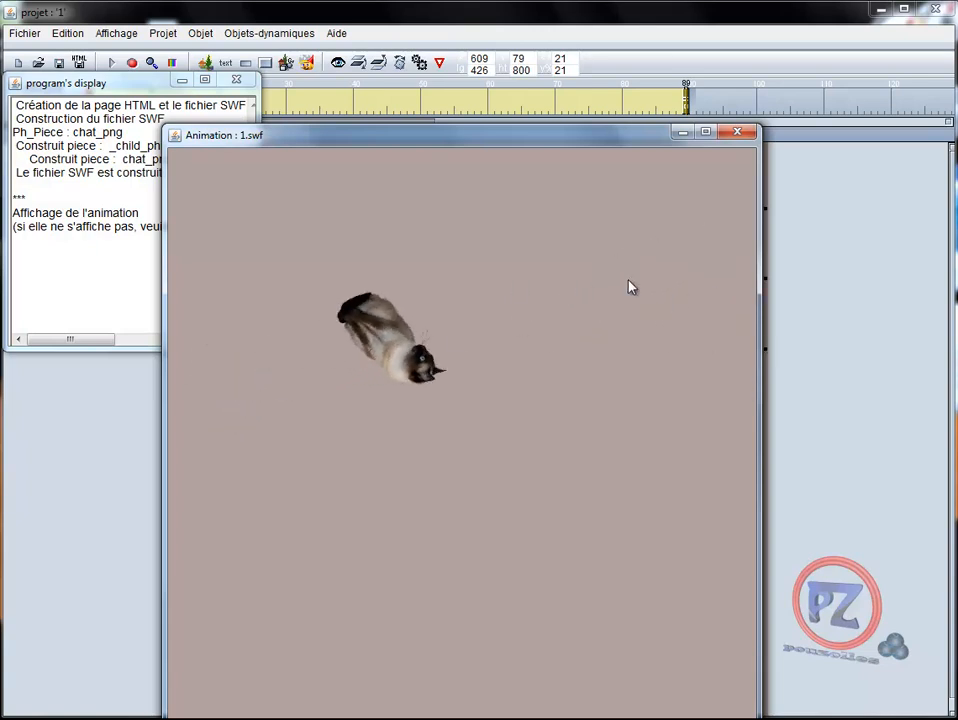
pyautogui.click(737, 131)
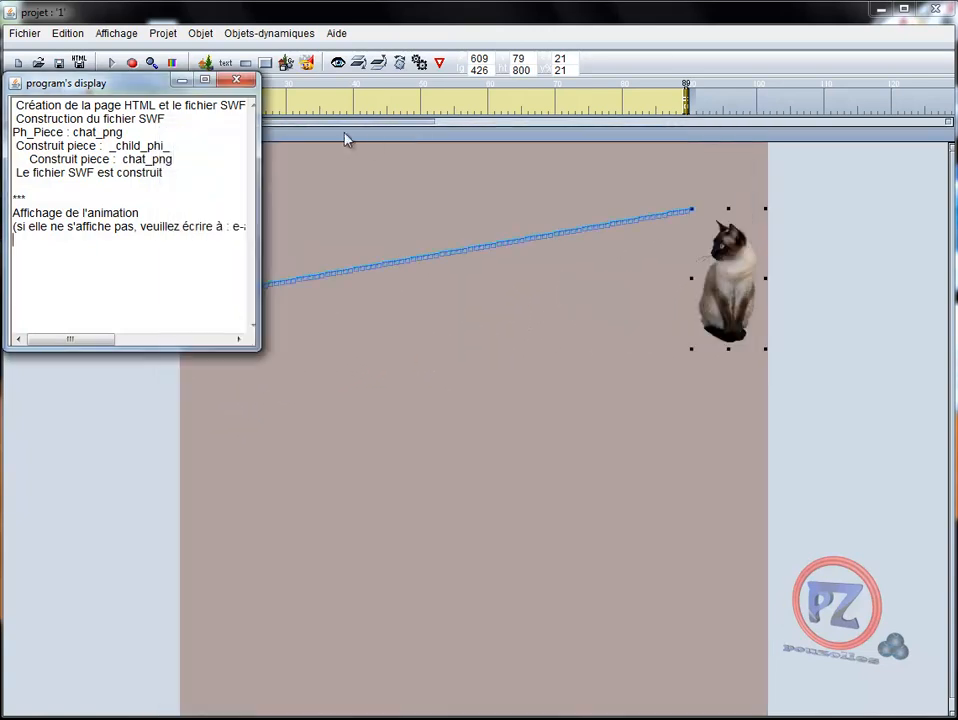
pyautogui.click(237, 80)
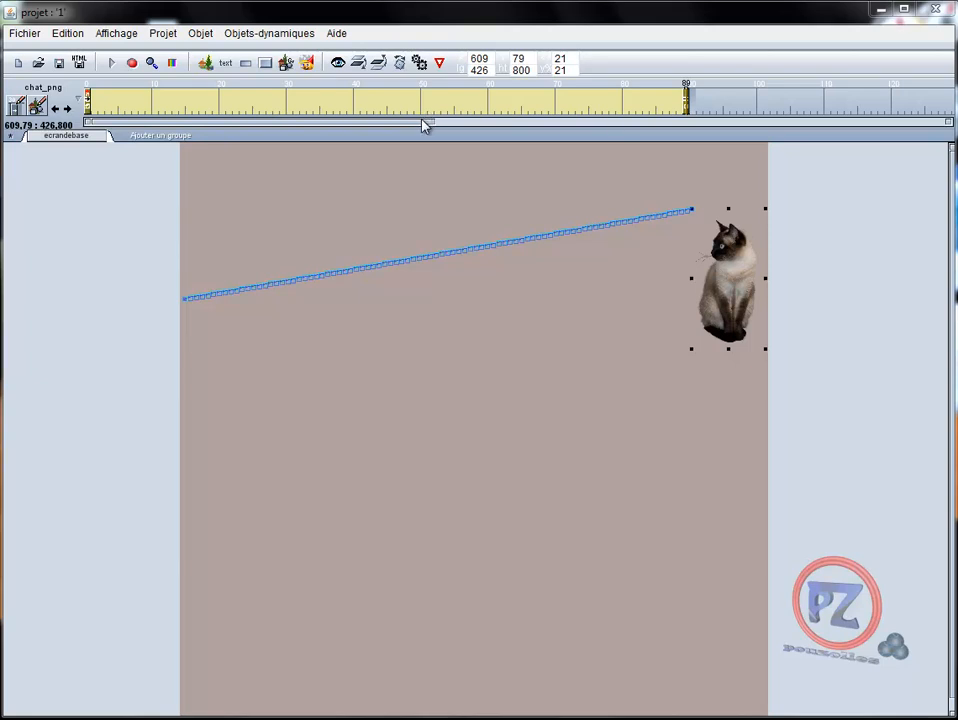
# - Extend the cat's animation from frame 89 to 170, ending with the Transparence value at 0 % and a position of about 2, 506
pyautogui.moveTo(424, 125); pyautogui.dragTo(557, 127)
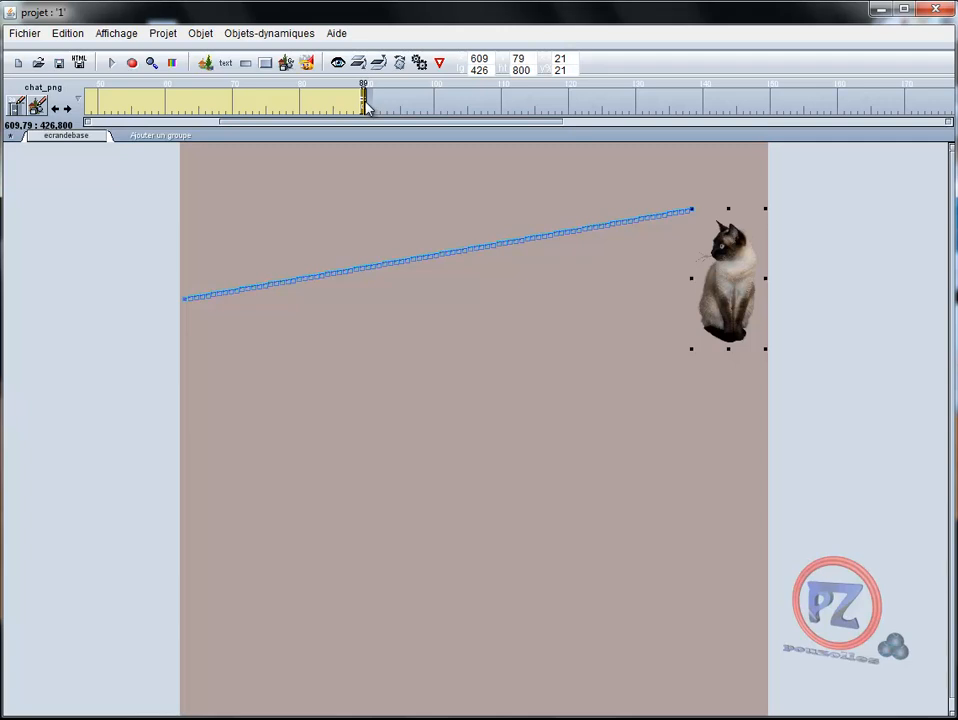
pyautogui.moveTo(366, 107); pyautogui.dragTo(907, 104)
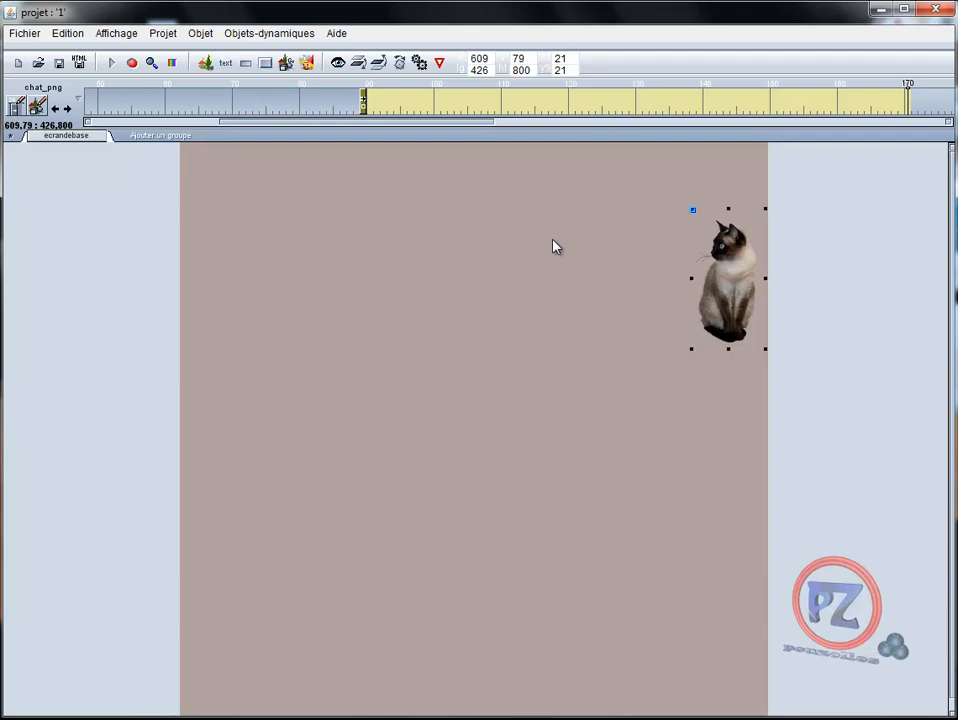
pyautogui.click(399, 64)
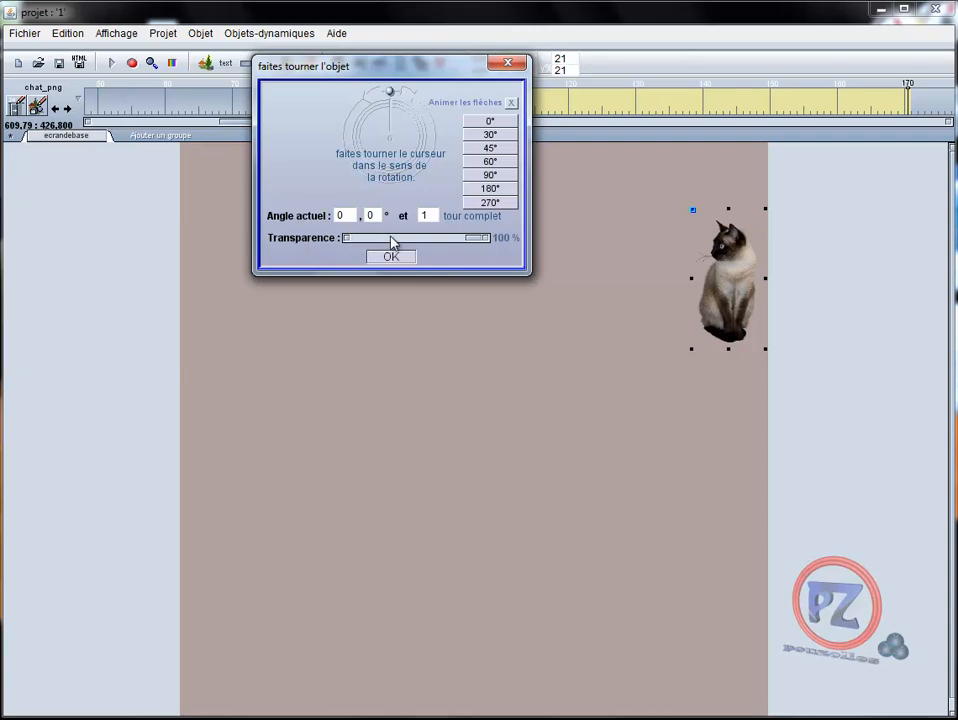
pyautogui.moveTo(474, 242); pyautogui.dragTo(345, 250)
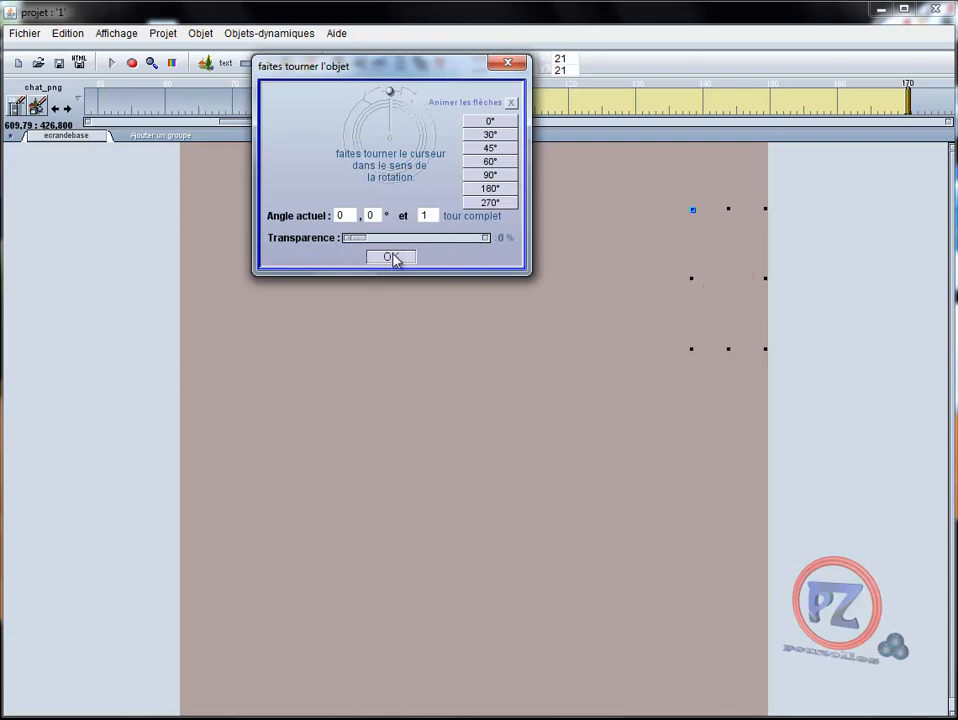
pyautogui.click(391, 257)
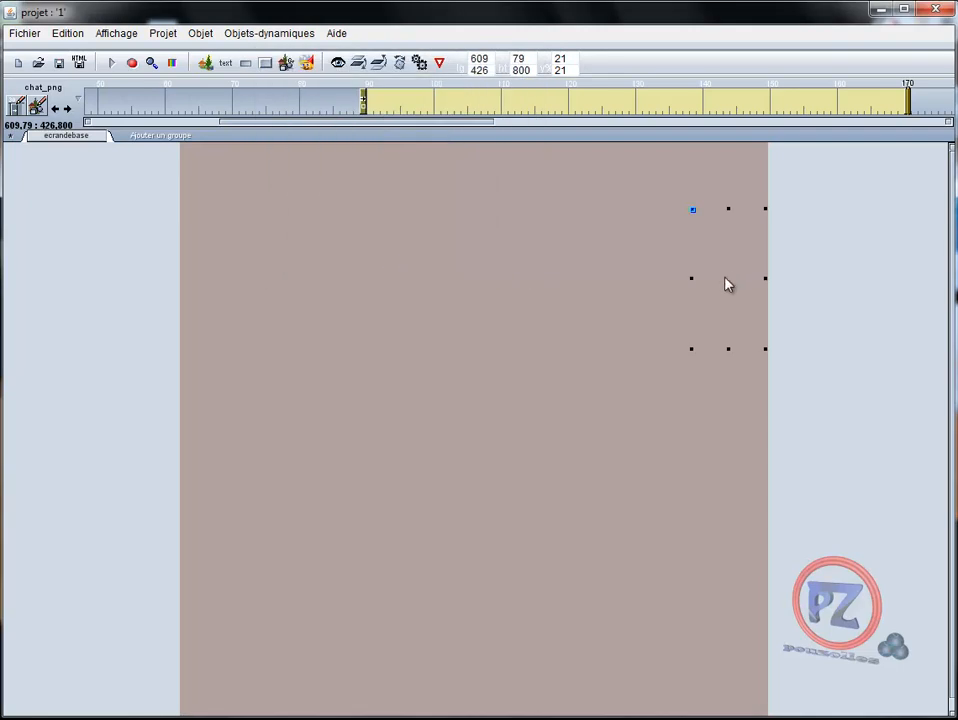
pyautogui.moveTo(718, 291); pyautogui.dragTo(222, 639)
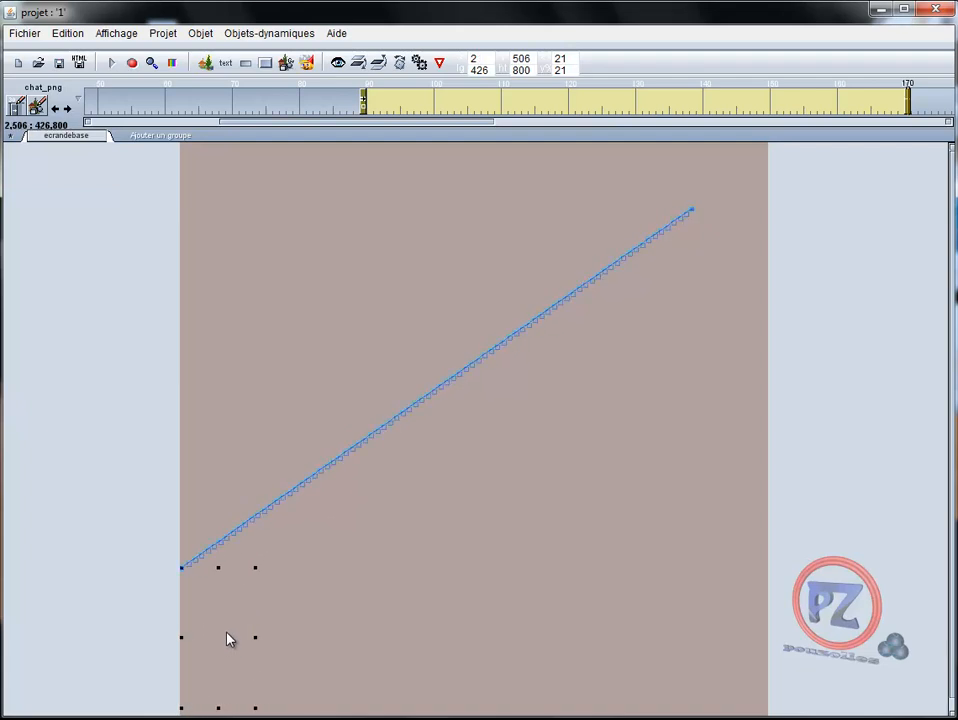
# - Preview the cat animation with its fade-out segment, and close the preview and the build log
pyautogui.click(80, 63)
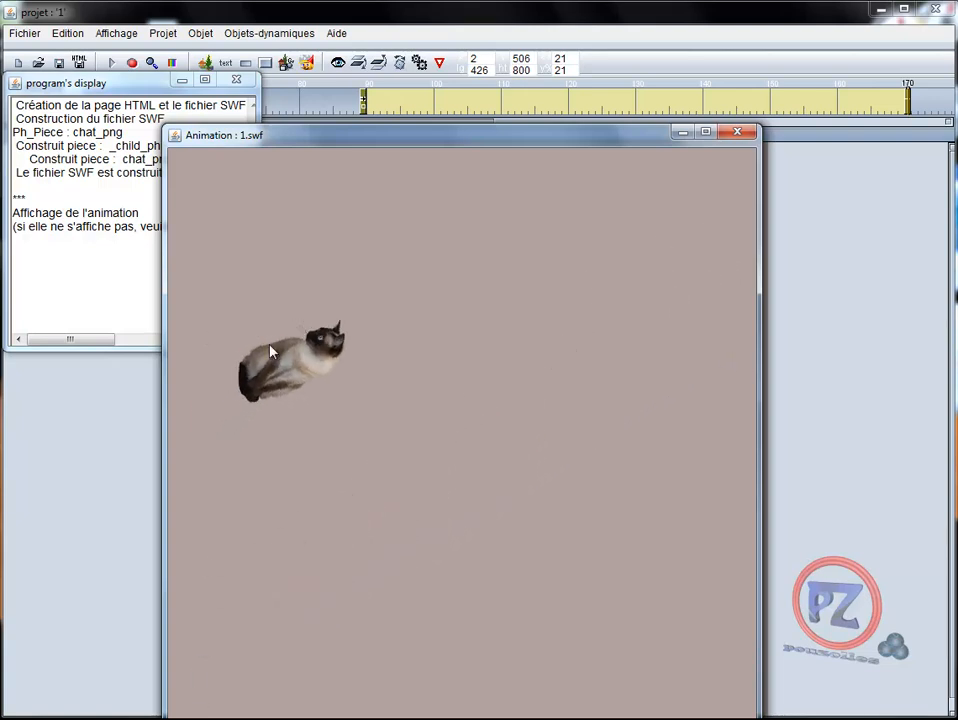
pyautogui.click(737, 132)
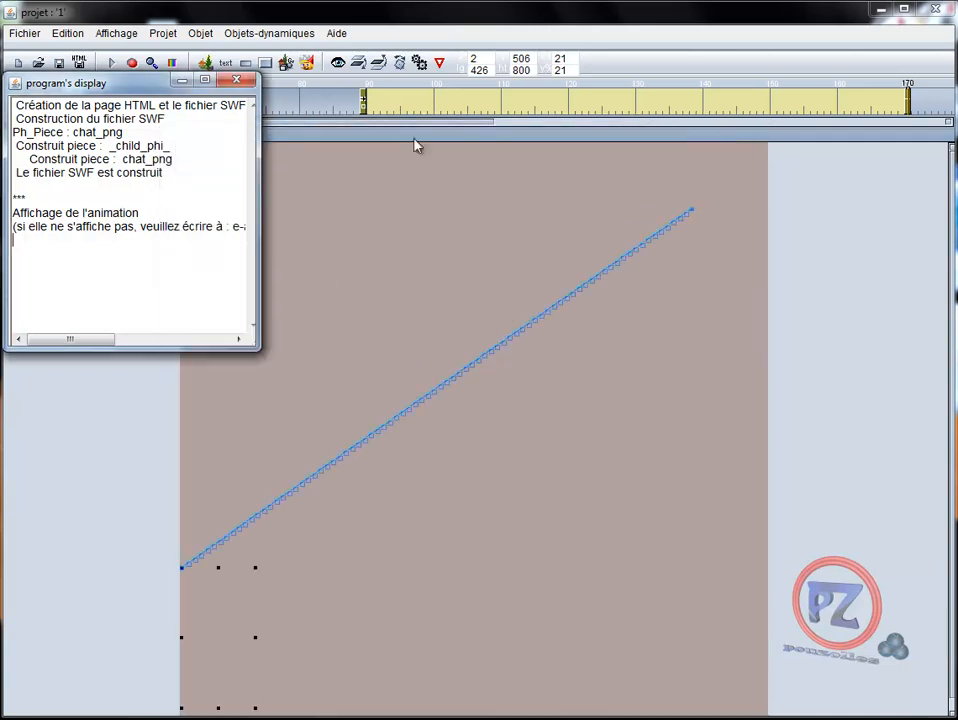
pyautogui.click(238, 84)
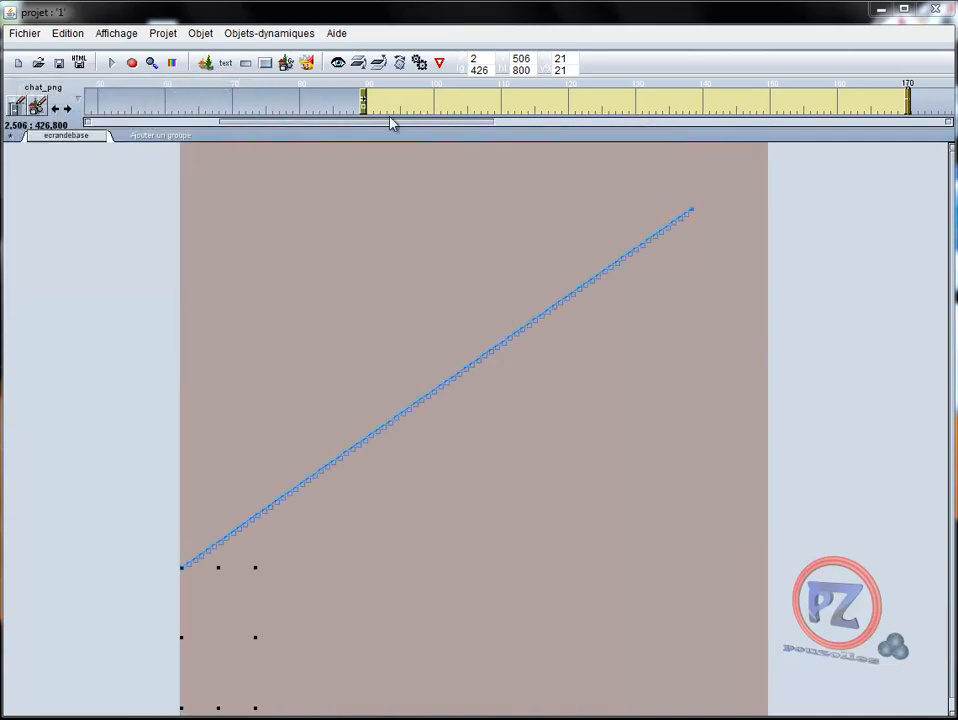
# - Extend the cat's animation from frame 170 to 209, ending at 2 full turns plus about 1.5°, Transparence 99 % and position about 3, 215
pyautogui.moveTo(477, 123); pyautogui.dragTo(631, 121)
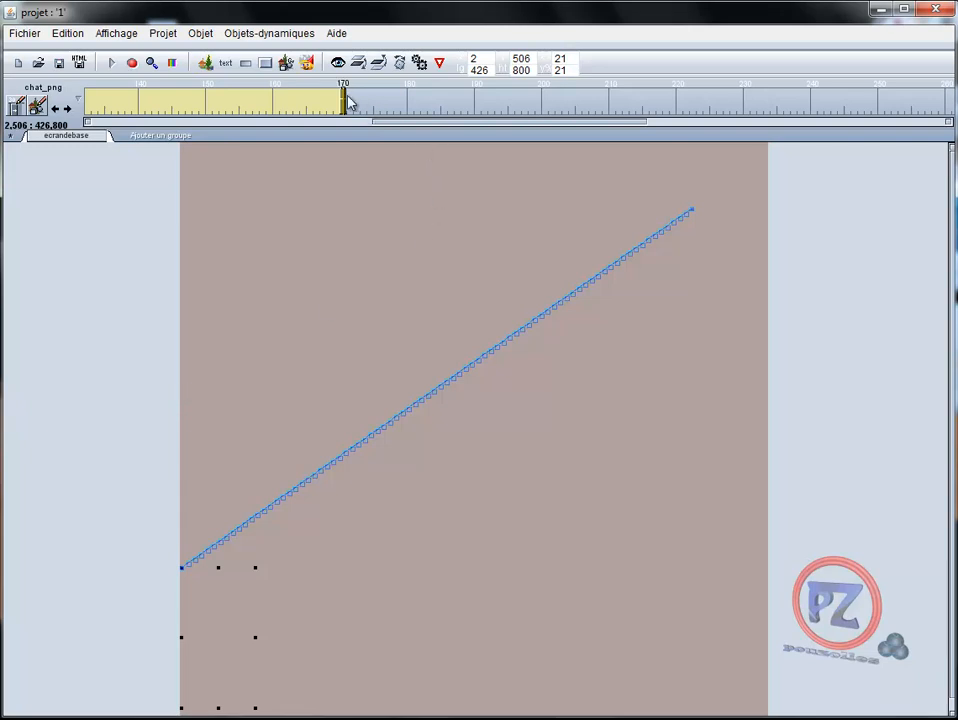
pyautogui.moveTo(347, 106); pyautogui.dragTo(606, 101)
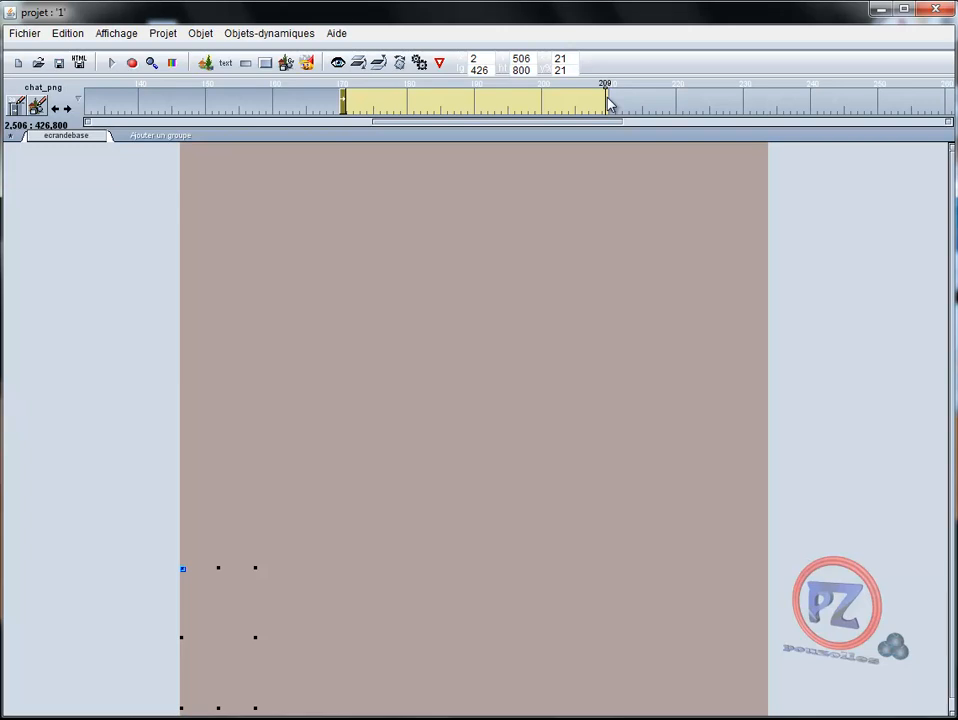
pyautogui.click(399, 62)
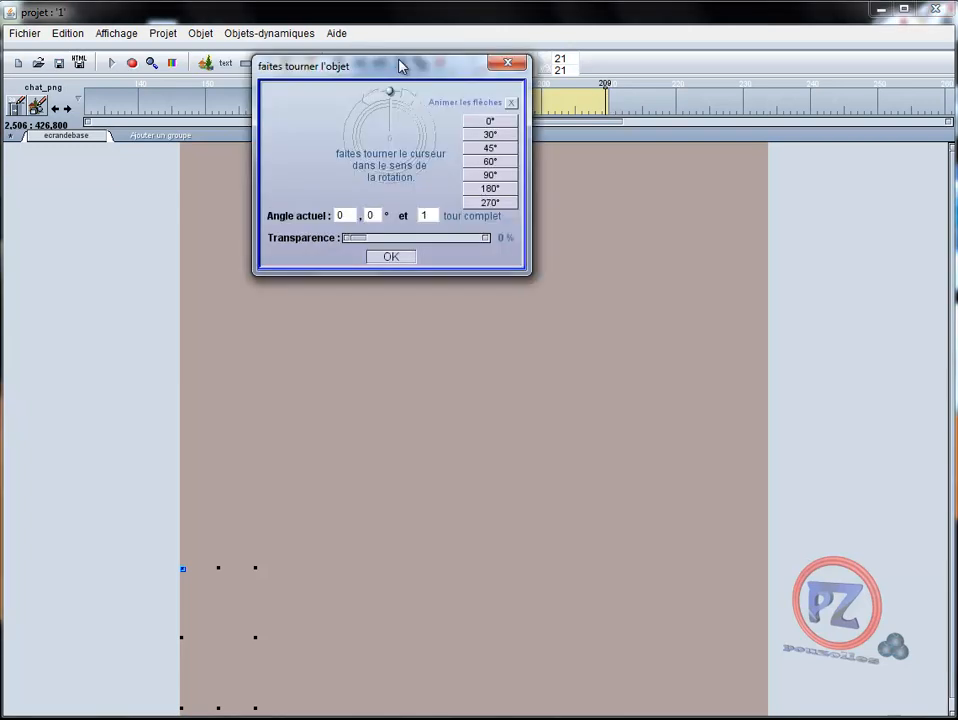
pyautogui.moveTo(393, 96)
pyautogui.mouseDown()
pyautogui.moveTo(408, 104)
pyautogui.moveTo(413, 163)
pyautogui.moveTo(385, 165)
pyautogui.moveTo(379, 119)
pyautogui.moveTo(392, 110)
pyautogui.mouseUp()
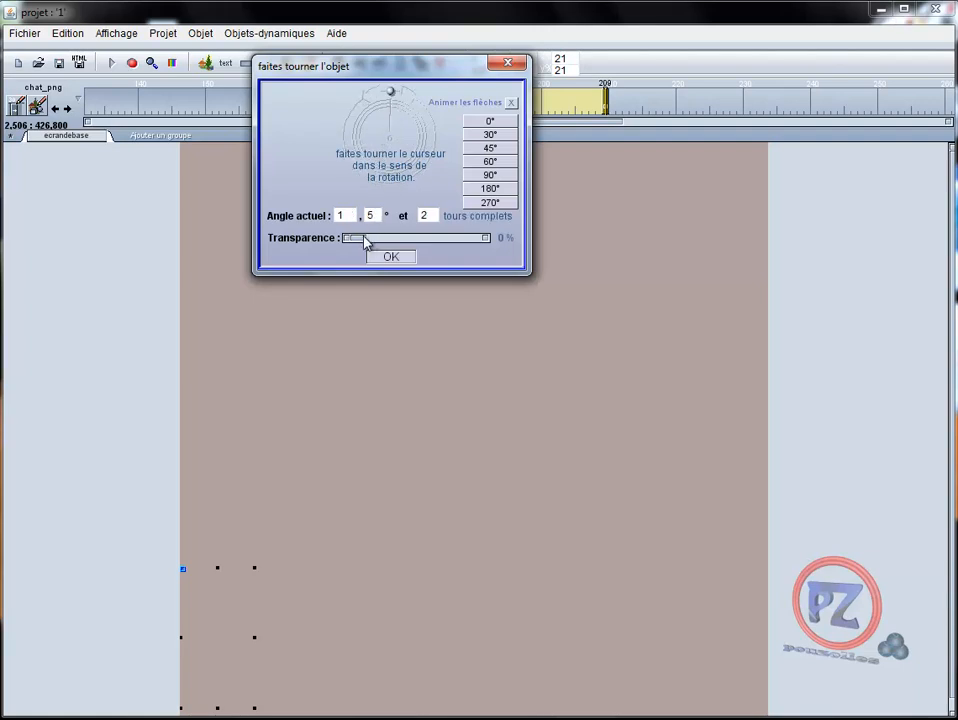
pyautogui.moveTo(368, 243); pyautogui.dragTo(480, 240)
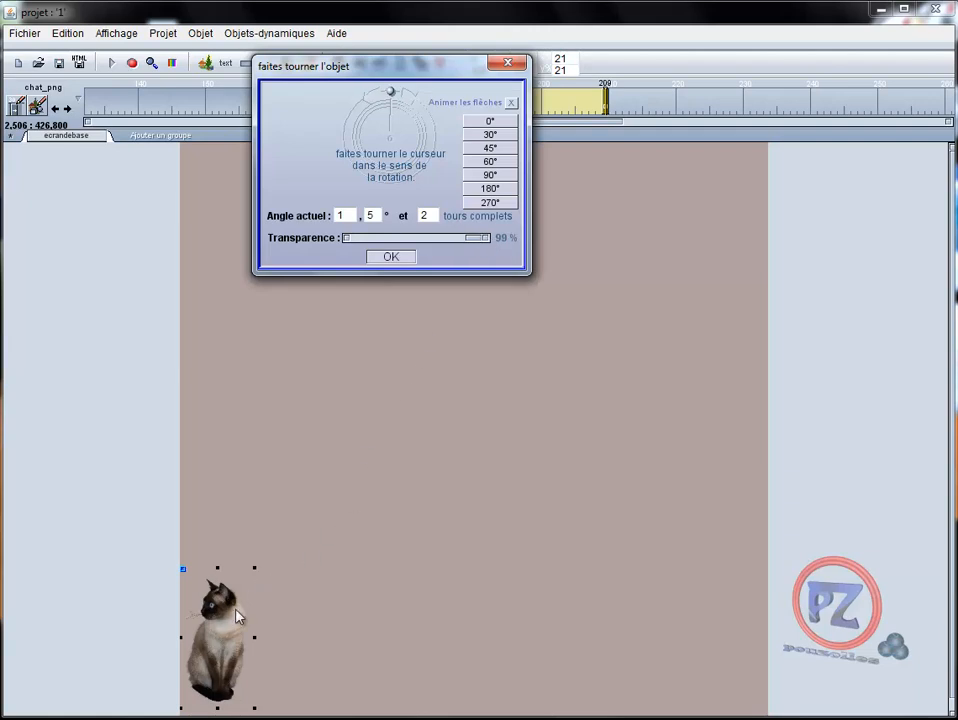
pyautogui.moveTo(229, 628); pyautogui.dragTo(229, 386)
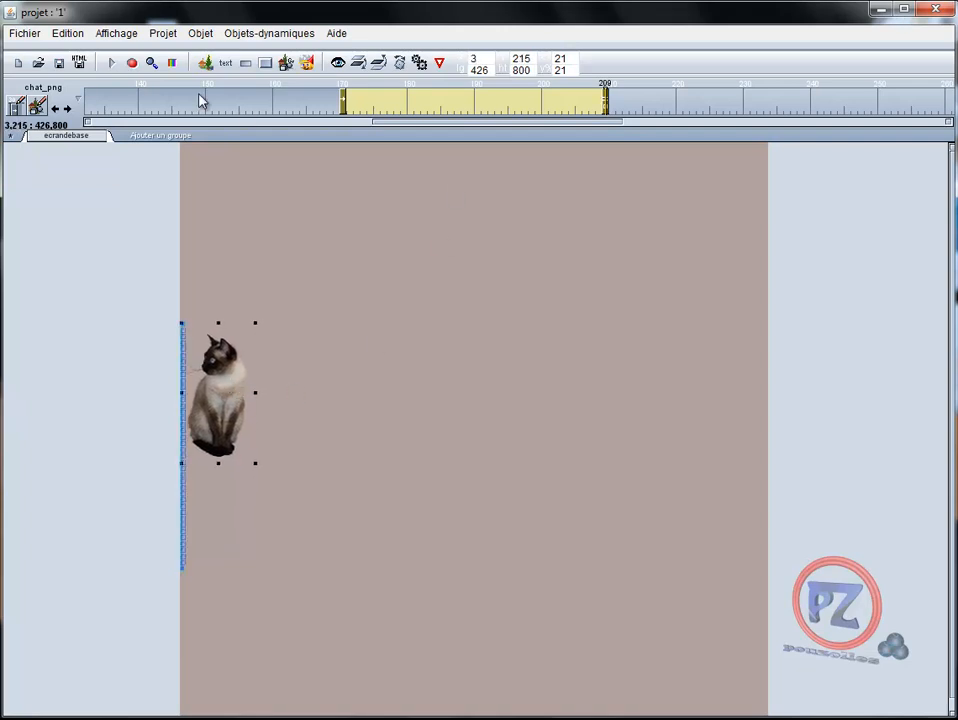
# - Preview the animation with the cat's reappearing segment, and close the preview and the build log
pyautogui.click(111, 62)
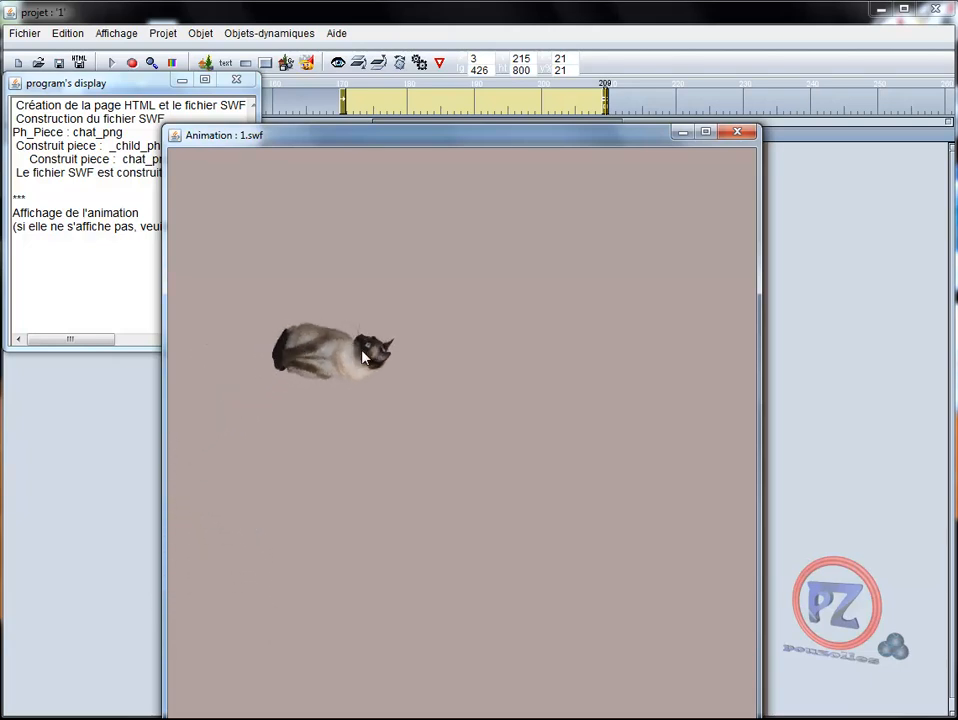
pyautogui.click(740, 133)
pyautogui.click(246, 83)
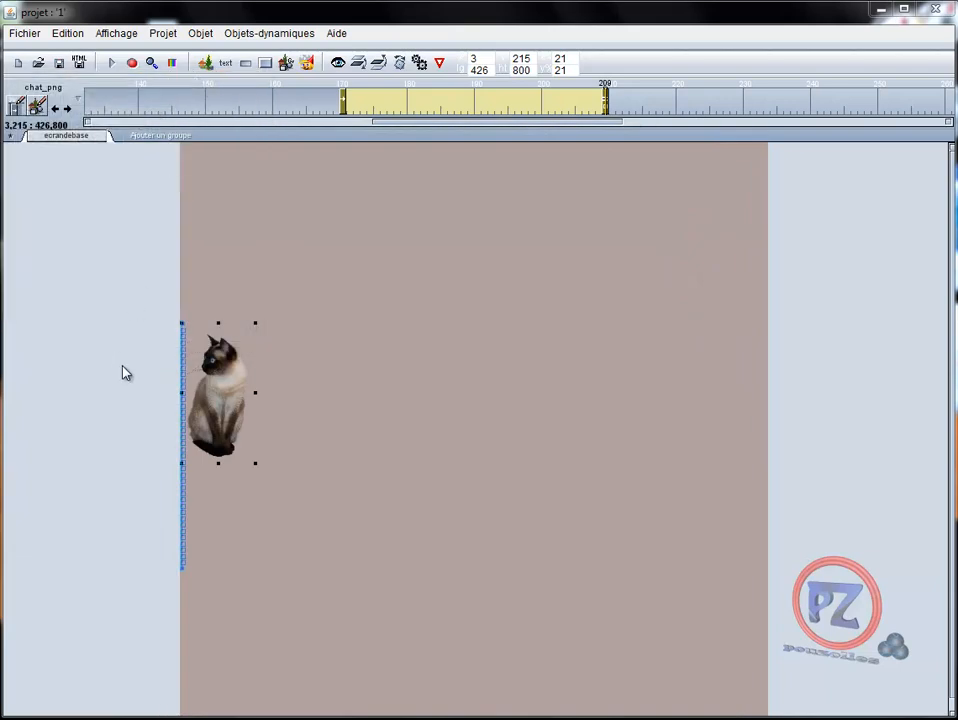
# - Try the 30°, 180° and 270° preset angles on the cat at frame 209, and set its final angle to exactly 0°
pyautogui.click(398, 63)
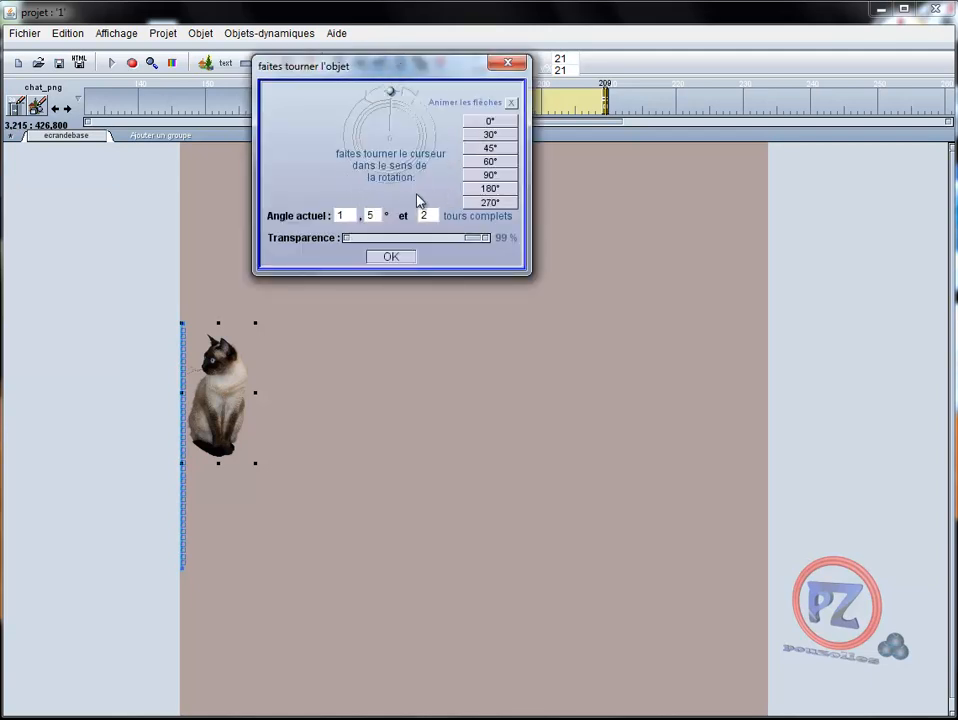
pyautogui.click(492, 122)
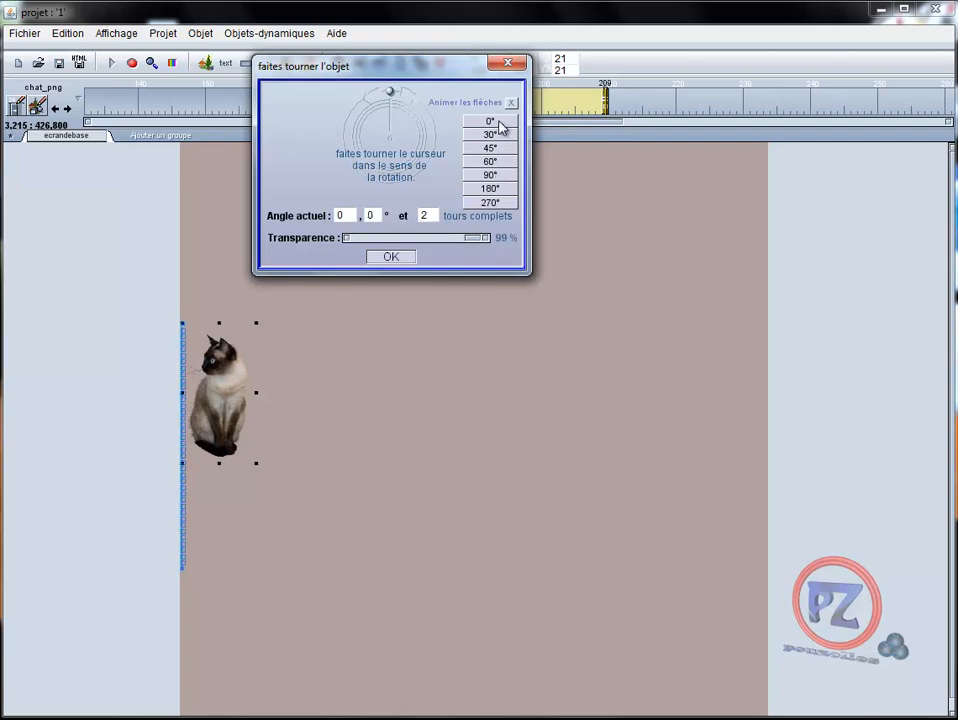
pyautogui.click(490, 134)
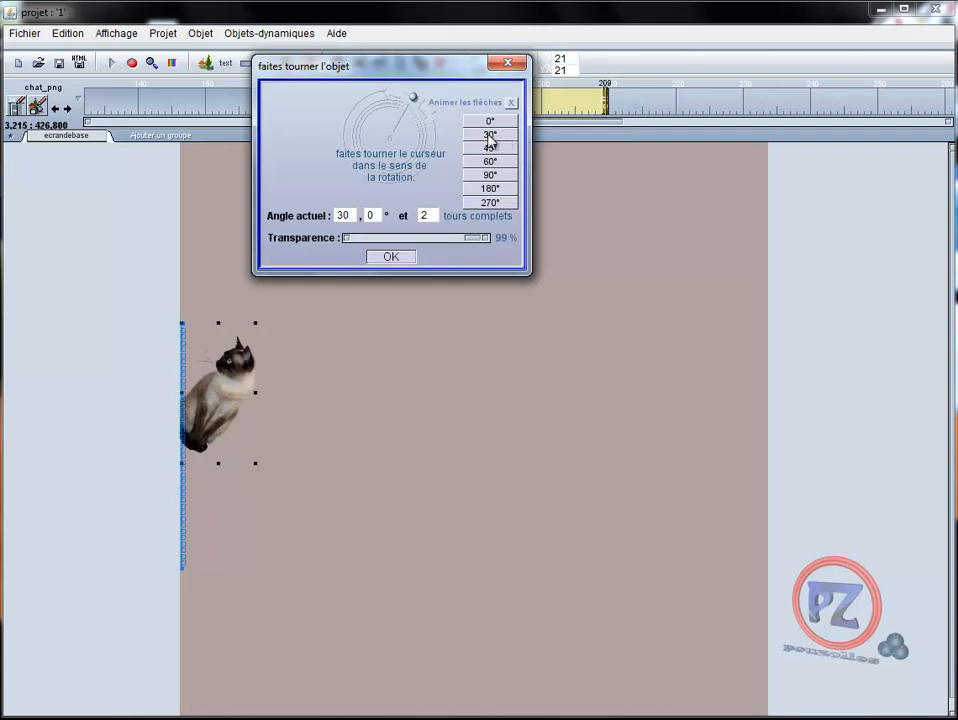
pyautogui.moveTo(414, 100); pyautogui.dragTo(391, 97)
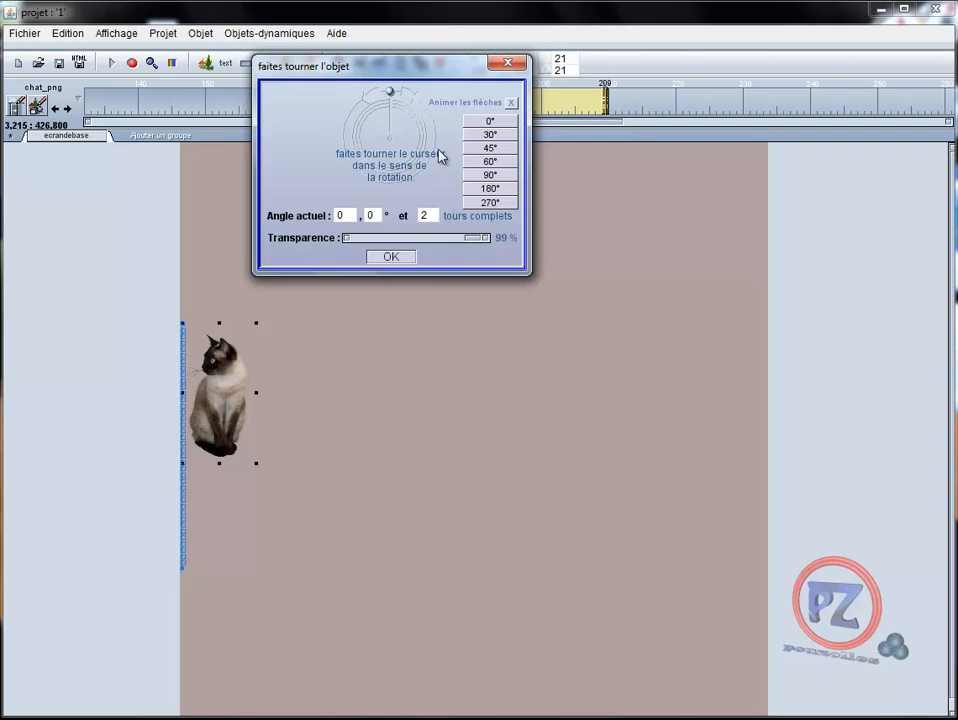
pyautogui.click(490, 188)
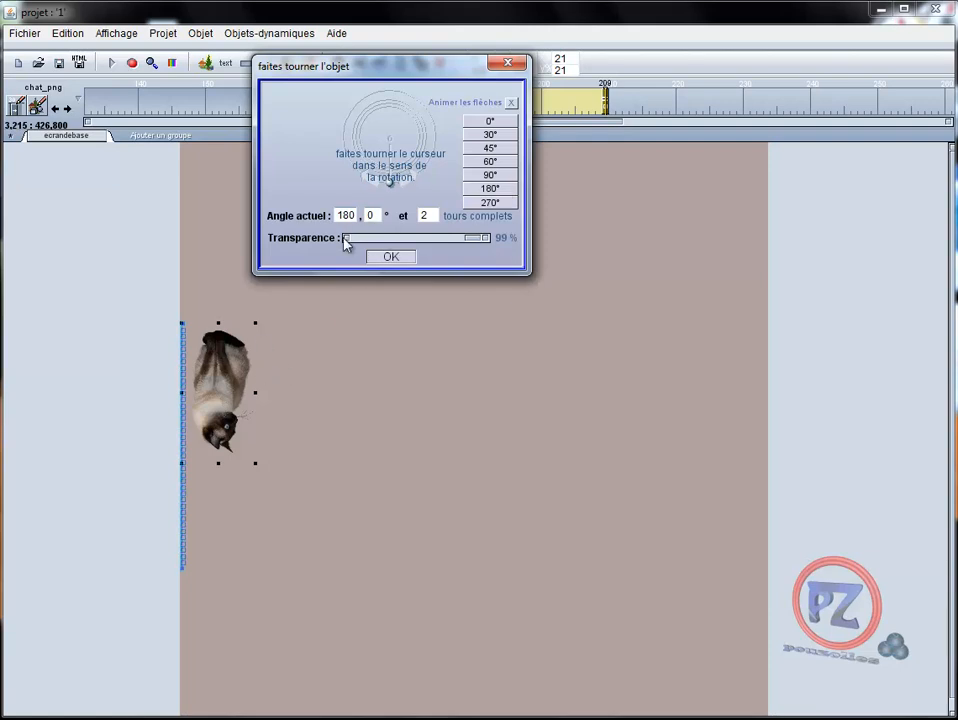
pyautogui.click(490, 203)
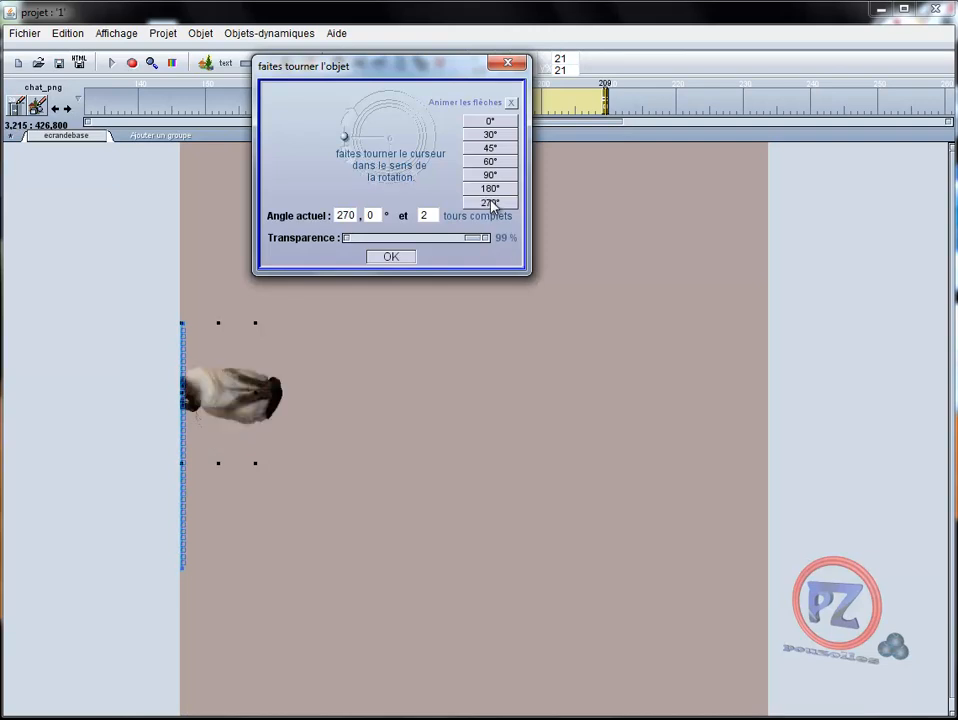
pyautogui.click(490, 122)
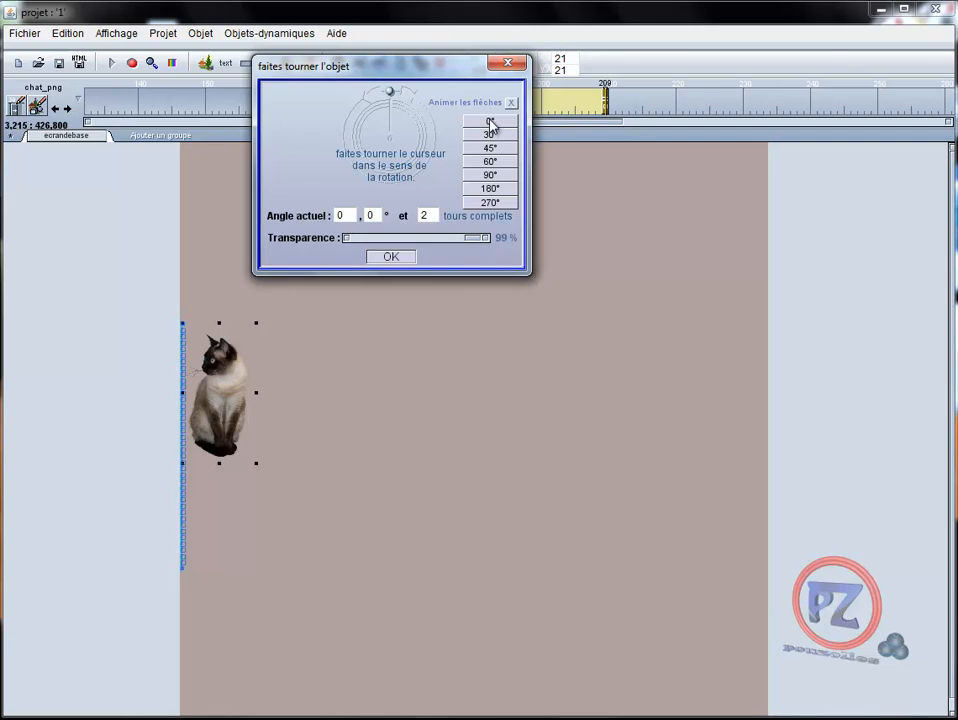
pyautogui.click(390, 258)
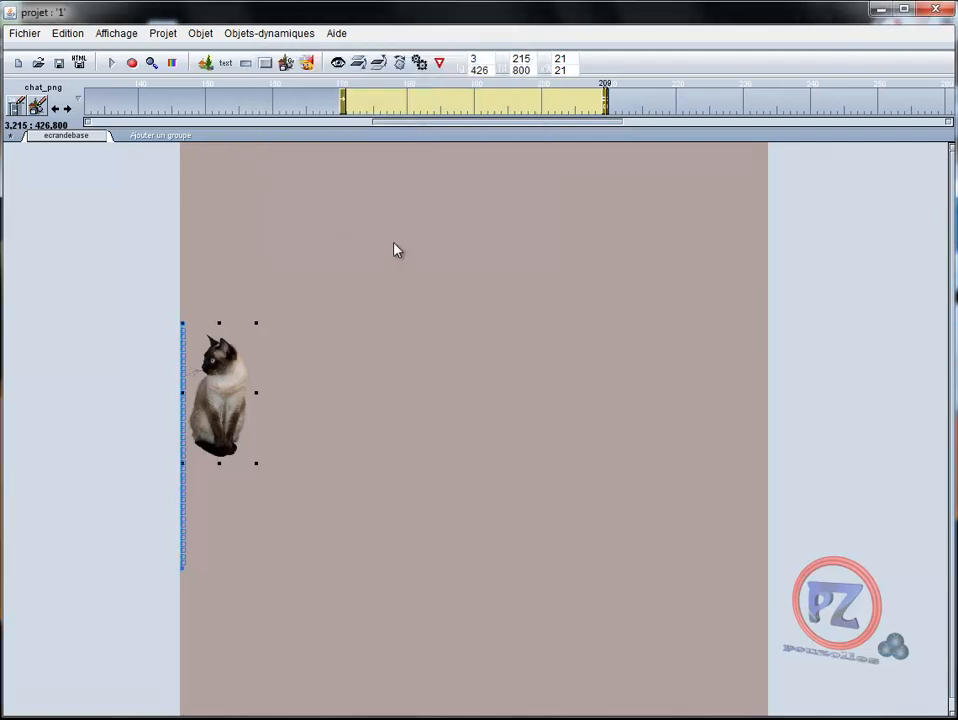